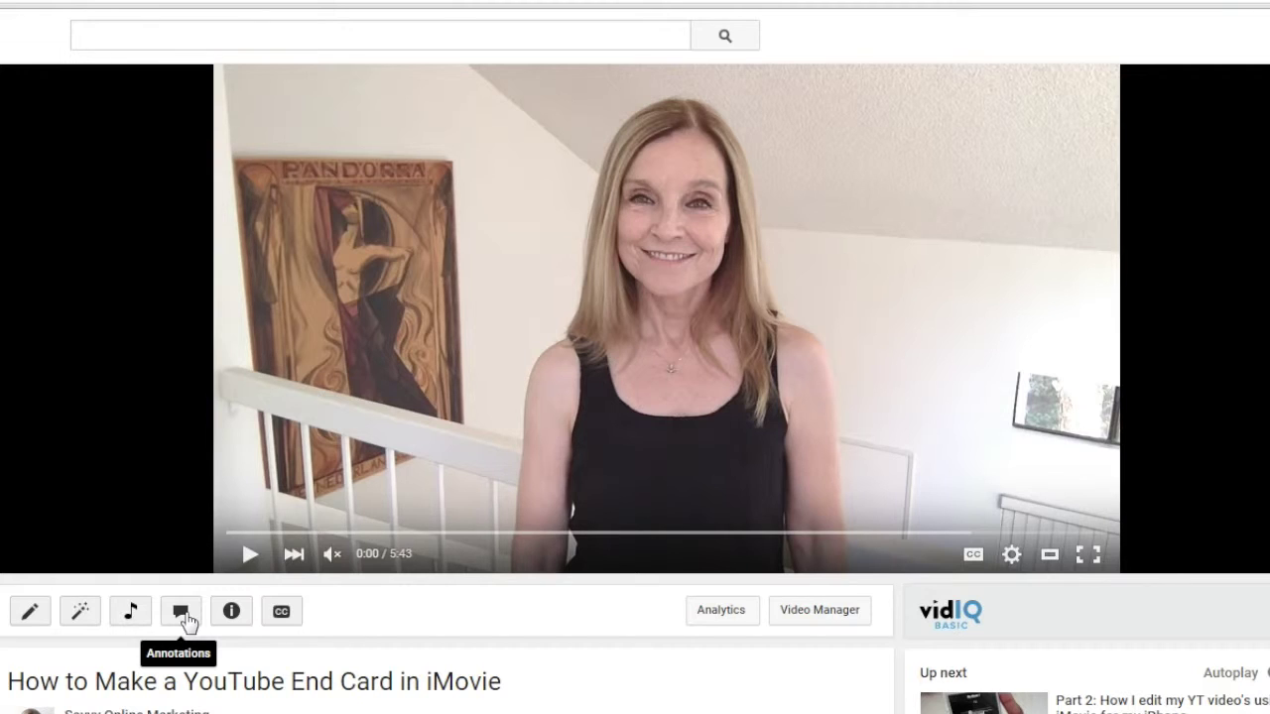
Open the annotations editor for the iMovie end card video and cue playback to 0:30 of 5:43.
left_click(183, 615)
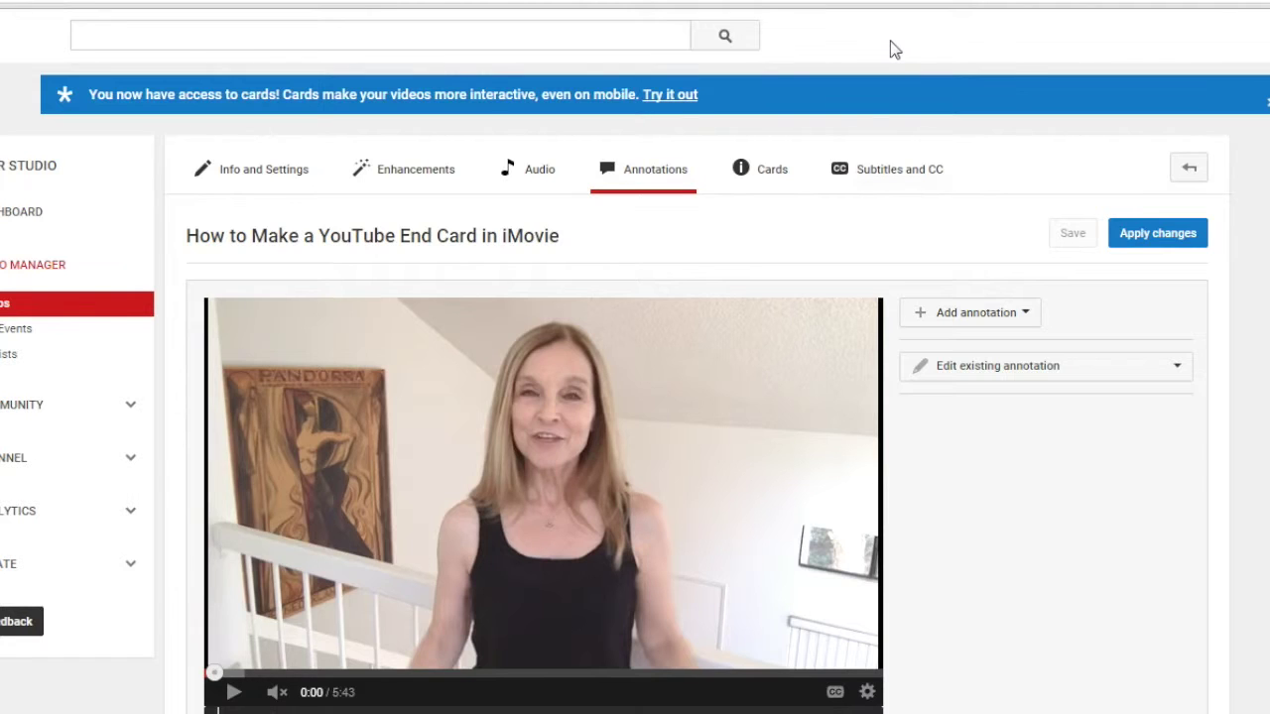
left_click(1073, 94)
scroll(635, 396, "down", 3)
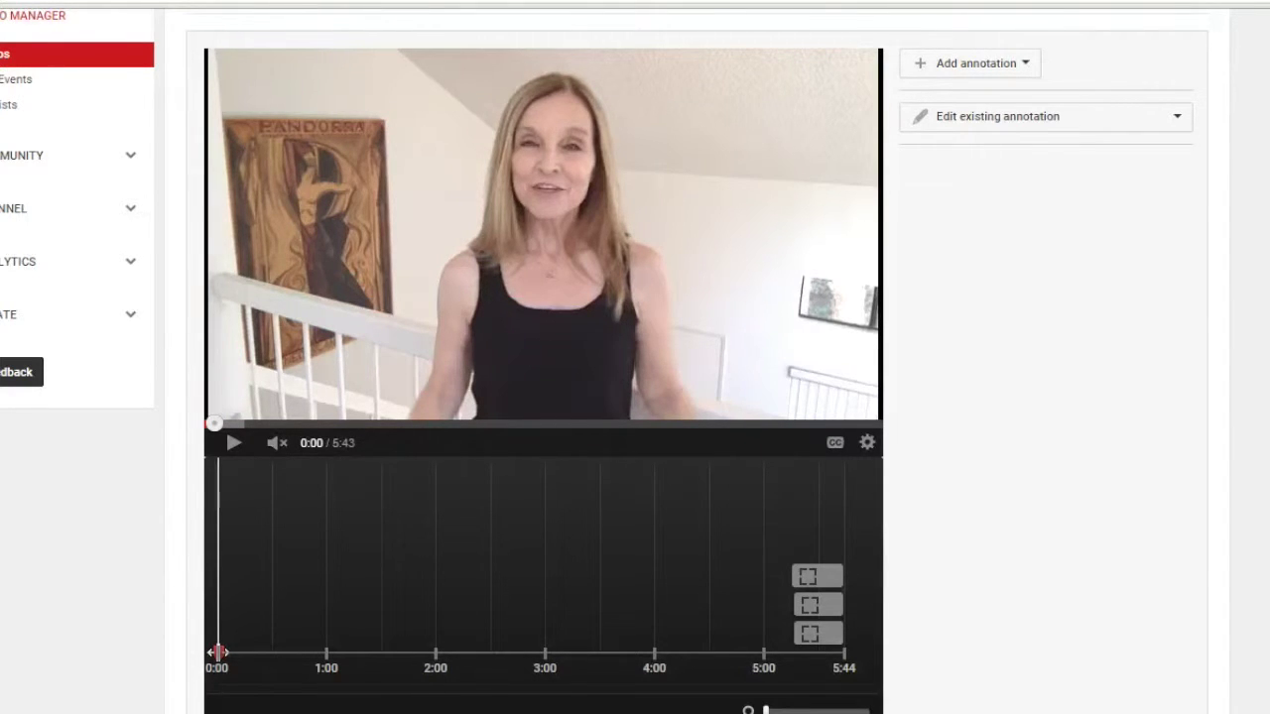
left_click_drag(217, 652, 271, 652)
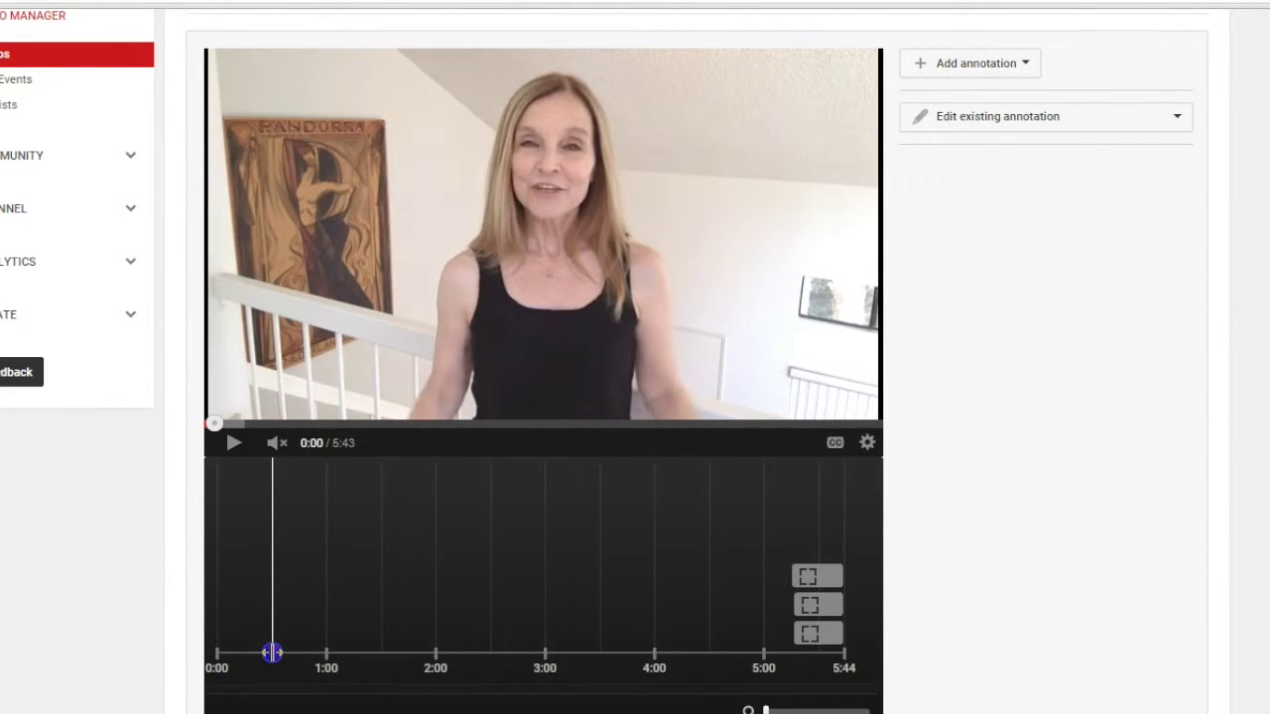
left_click_drag(272, 652, 272, 652)
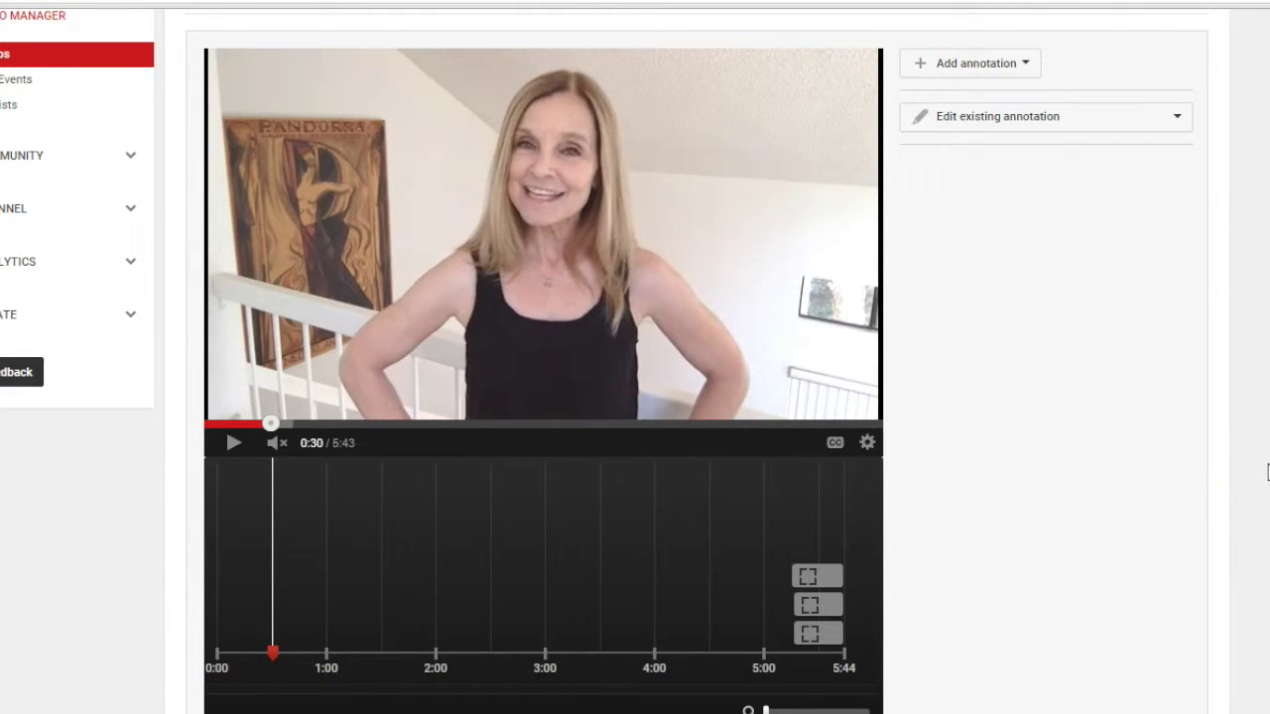
scroll(1266, 473, "up", 1)
left_click(957, 187)
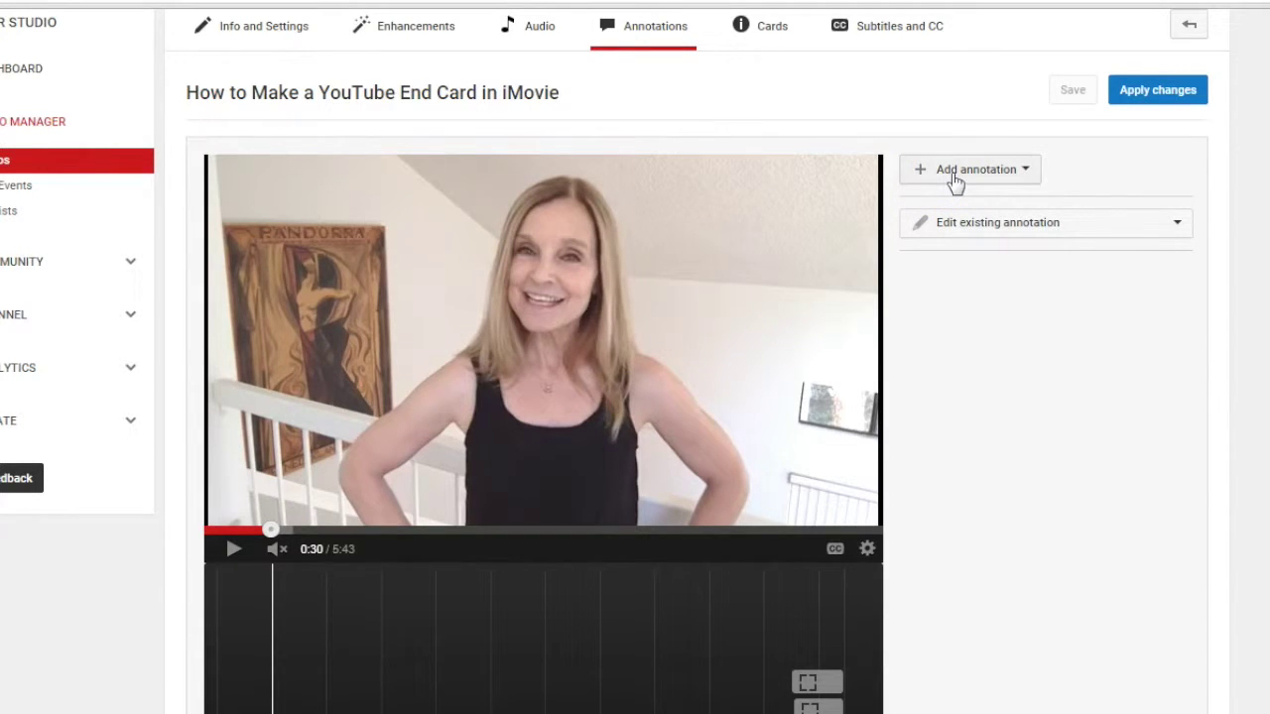
Add a Note annotation spanning 0:30.3 to 0:47.4 reading 'CLICK HERE TO SUBSCRIBE'.
left_click(954, 182)
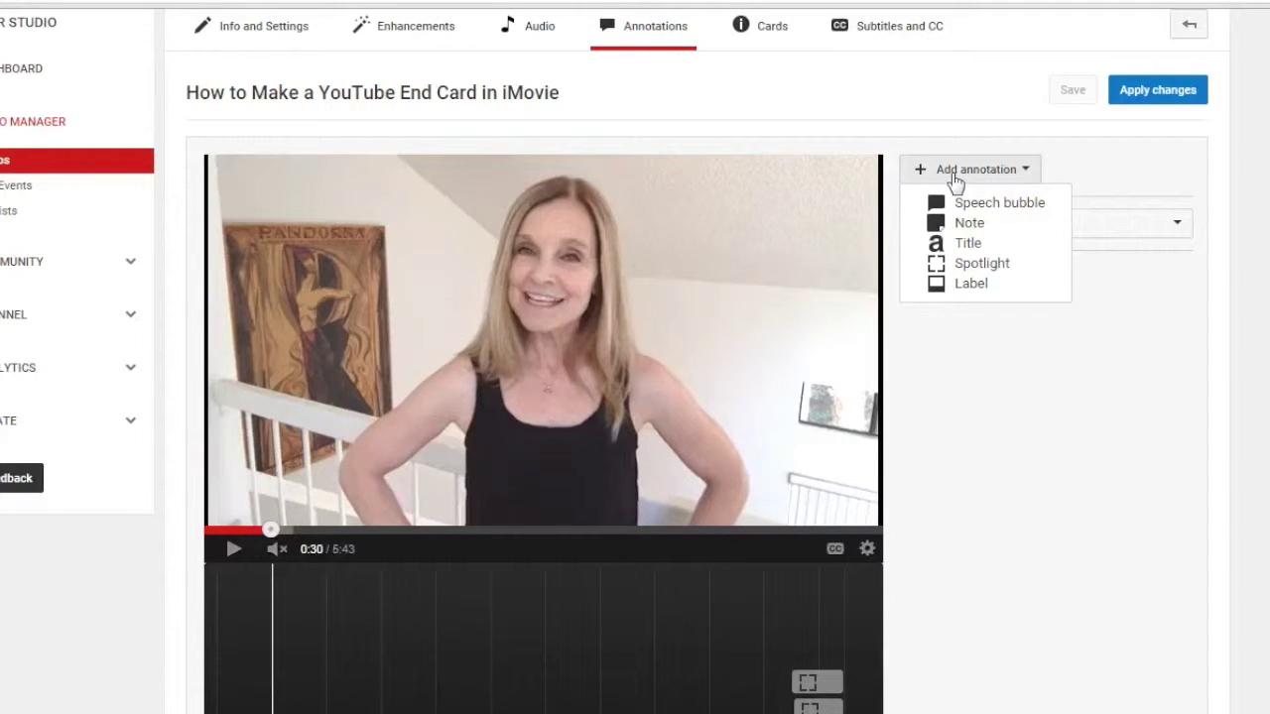
left_click(962, 226)
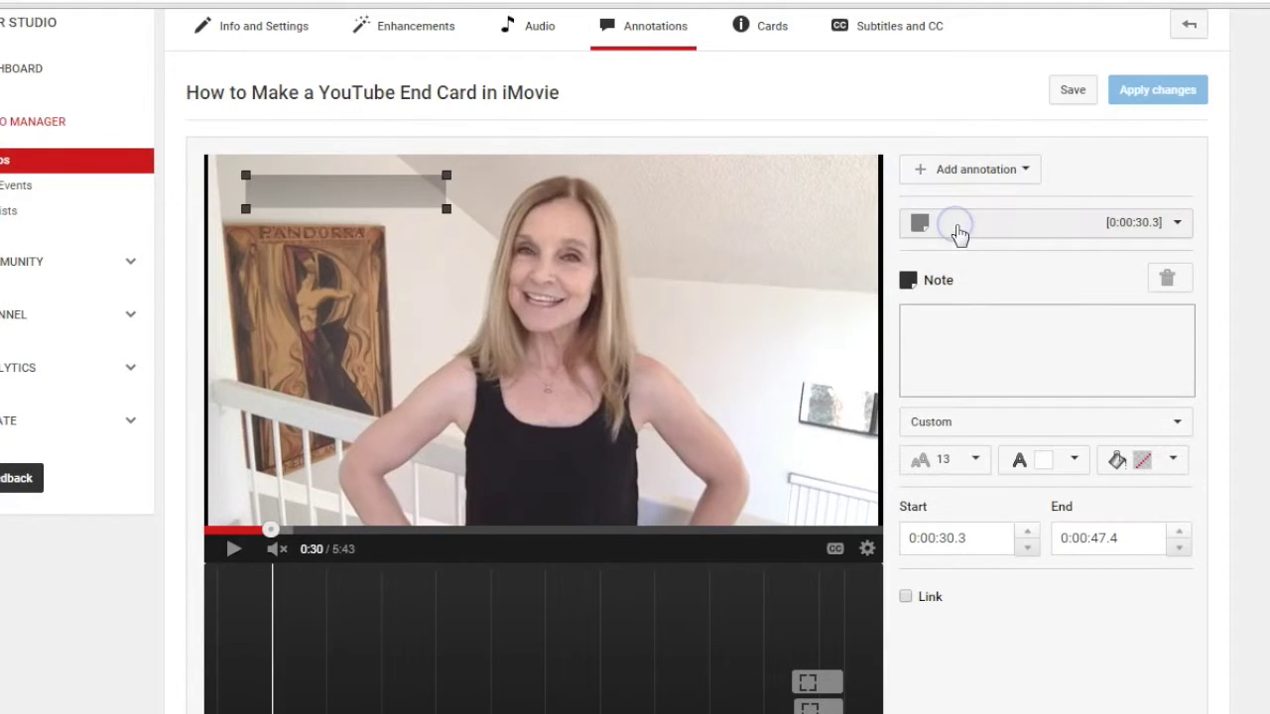
left_click(960, 341)
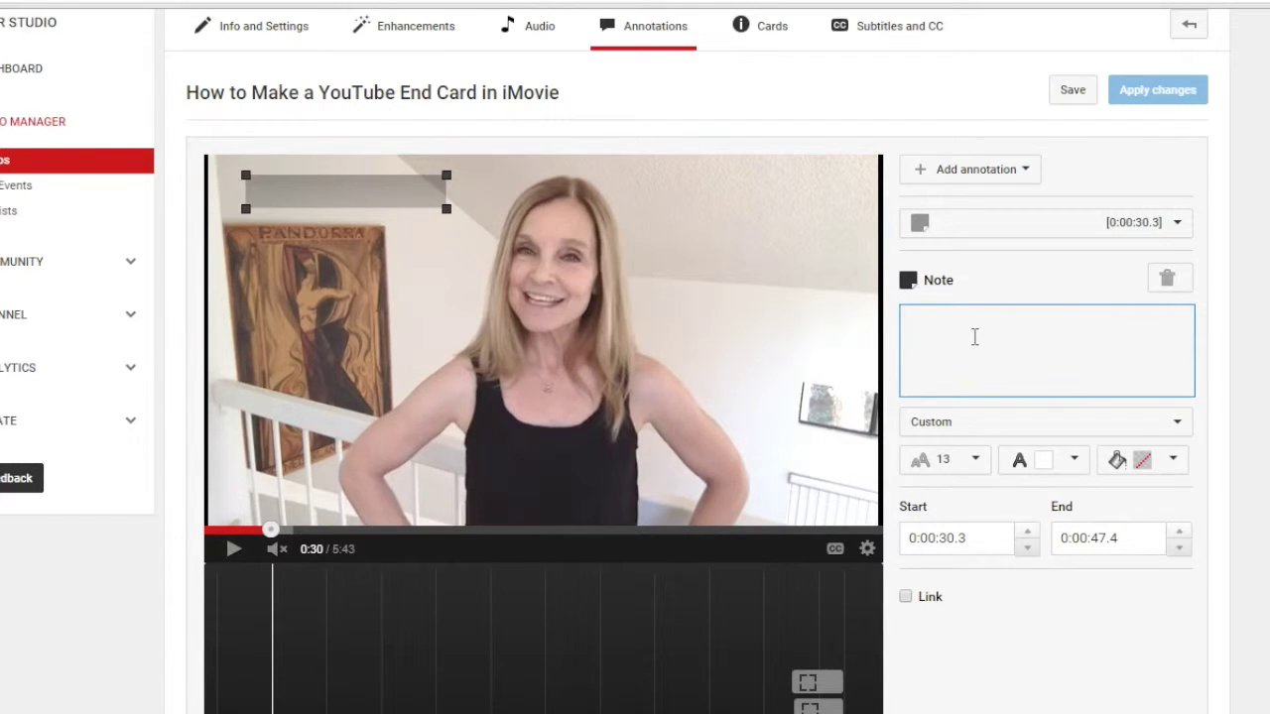
type("CLICK HERE TO SUBSCRIBE")
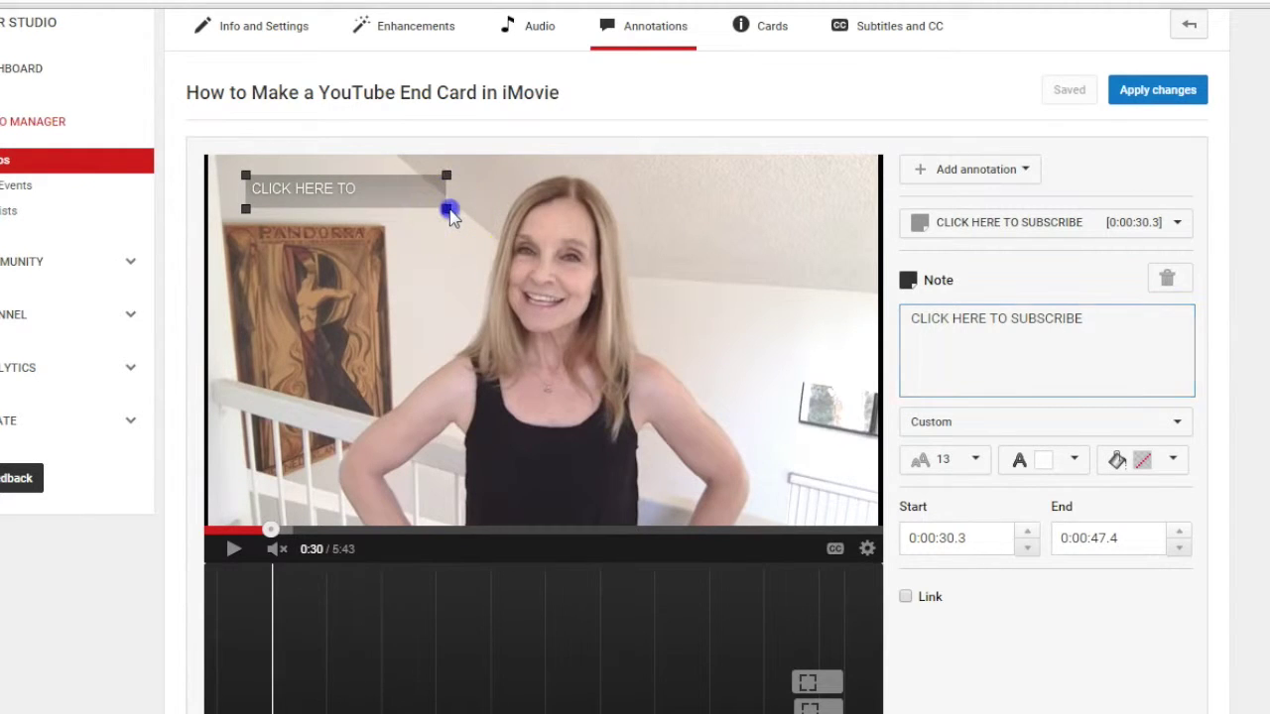
Enlarge the note so the text wraps, and set it to Impact style at size 16.
left_click_drag(448, 209, 450, 238)
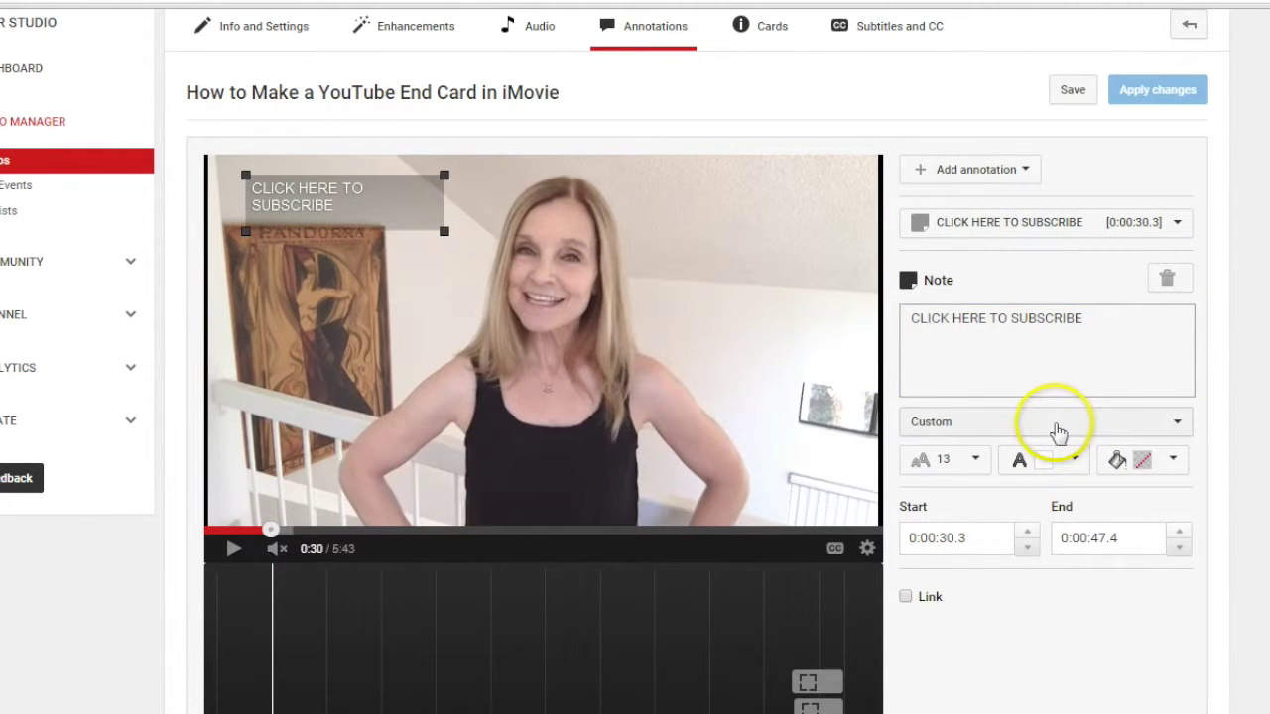
left_click(1058, 431)
left_click(985, 458)
left_click(964, 421)
left_click(952, 484)
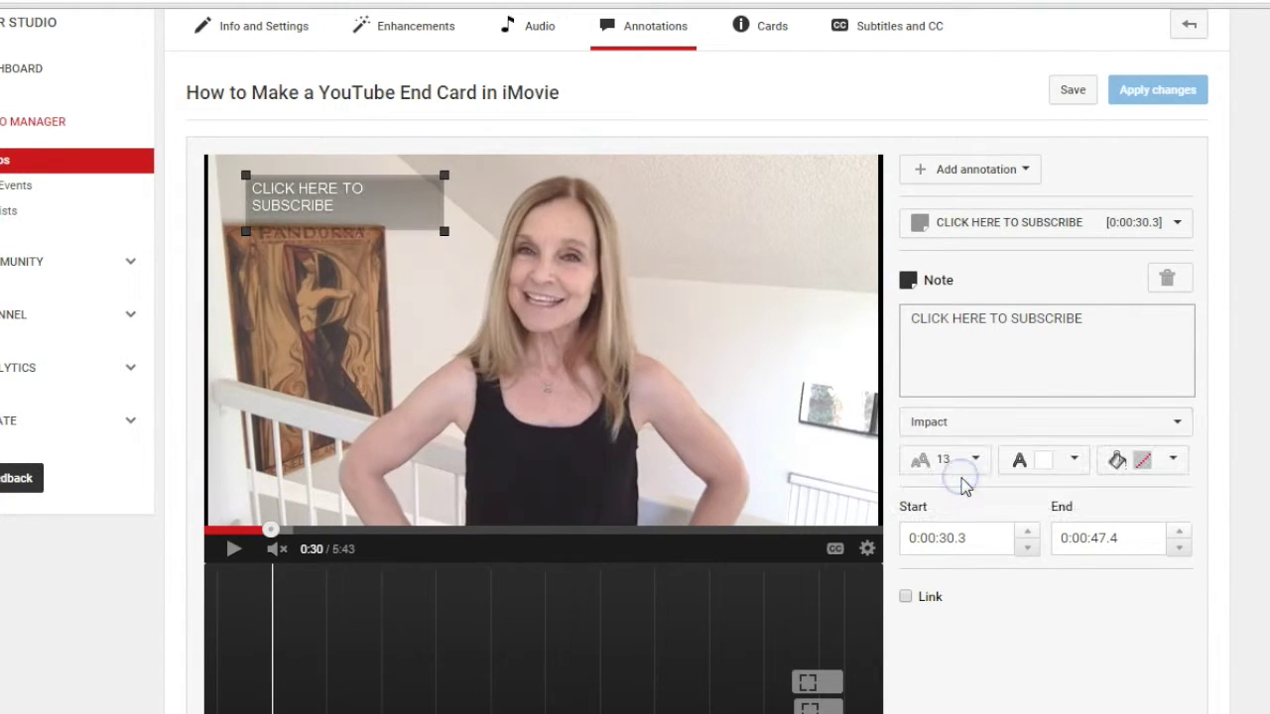
left_click(943, 462)
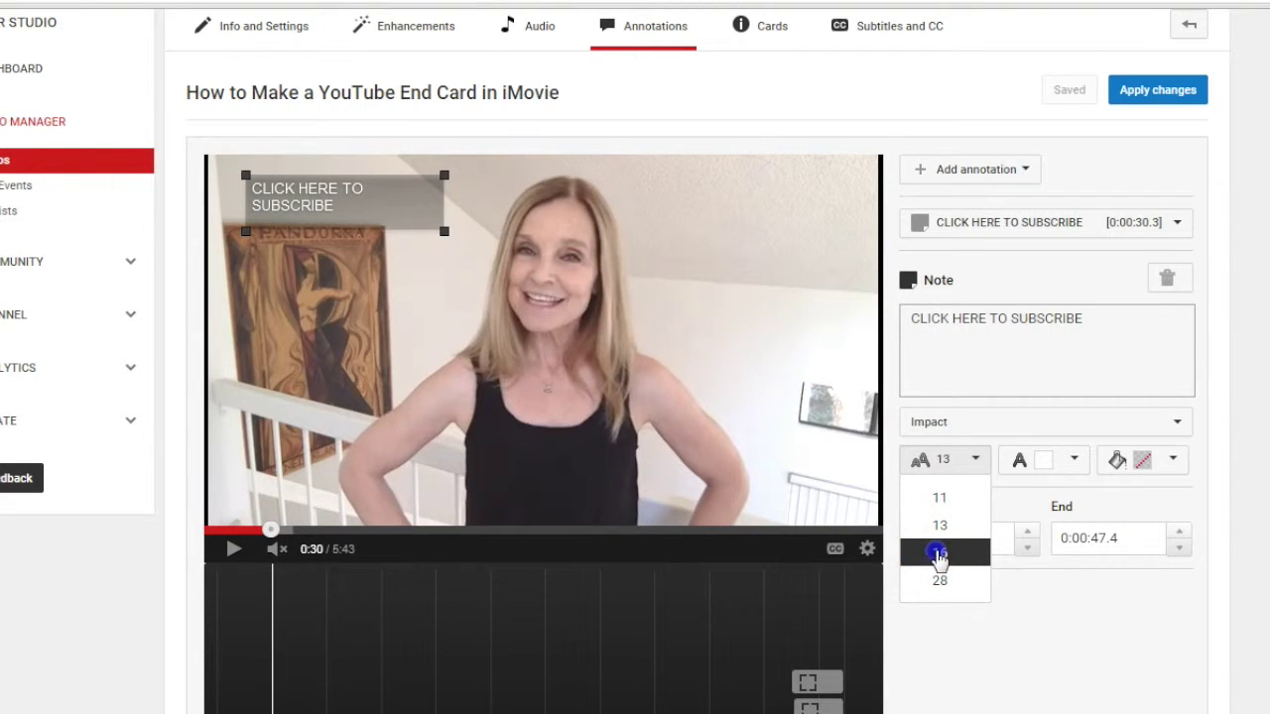
left_click(938, 554)
Give the note a light purple background, enlarge the box and move it toward the top-left.
left_click(1173, 460)
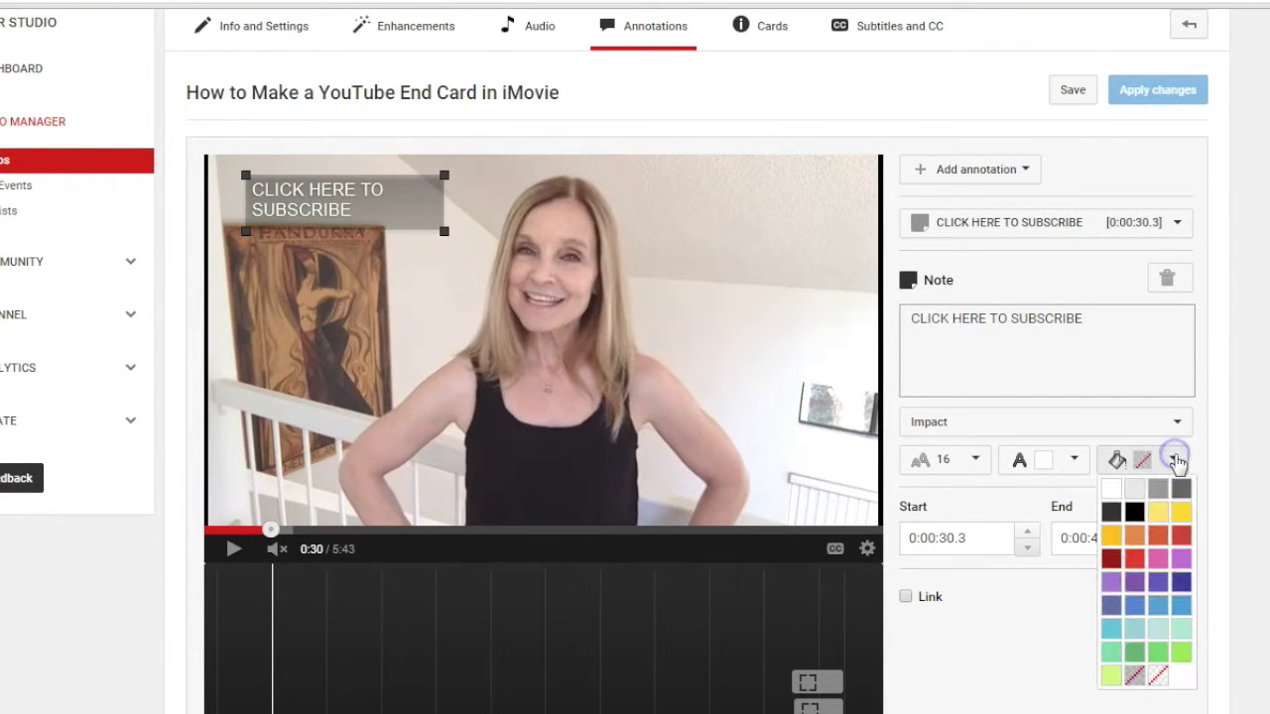
left_click(1180, 557)
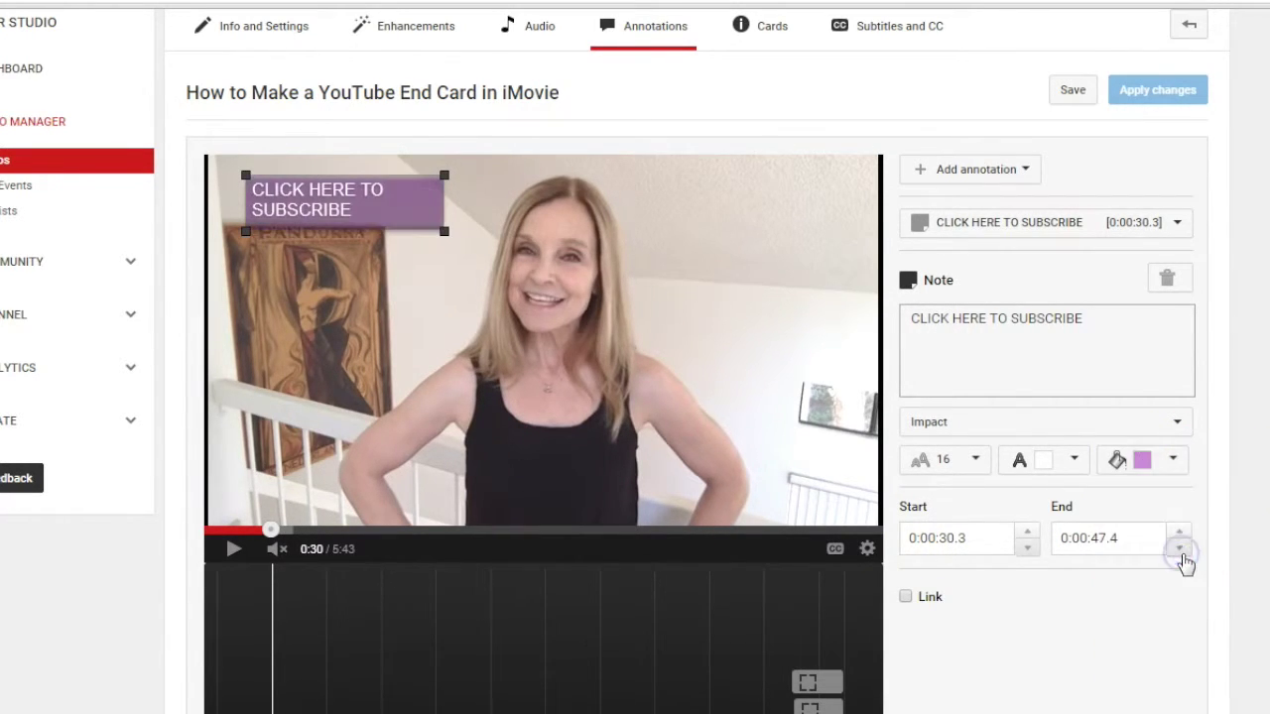
left_click_drag(445, 232, 463, 242)
mouse_move(397, 199)
left_mouse_down()
mouse_move(340, 297)
mouse_move(345, 397)
mouse_move(387, 455)
mouse_move(678, 436)
mouse_move(722, 248)
mouse_move(480, 208)
mouse_move(406, 348)
mouse_move(586, 457)
mouse_move(744, 264)
mouse_move(349, 201)
left_mouse_up()
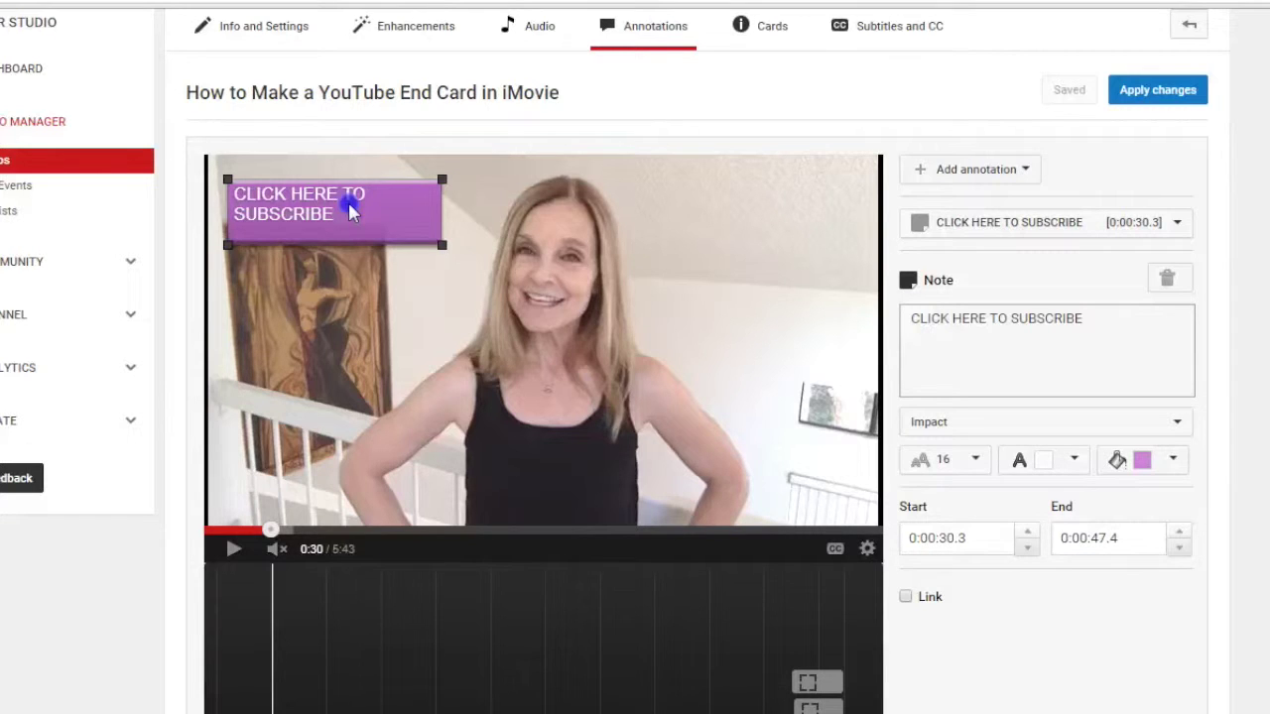
Resize the purple note in the top-left corner and set its end time to 0:46.0.
mouse_move(442, 245)
left_mouse_down()
mouse_move(368, 236)
mouse_move(423, 256)
left_mouse_up()
scroll(424, 256, "down", 1)
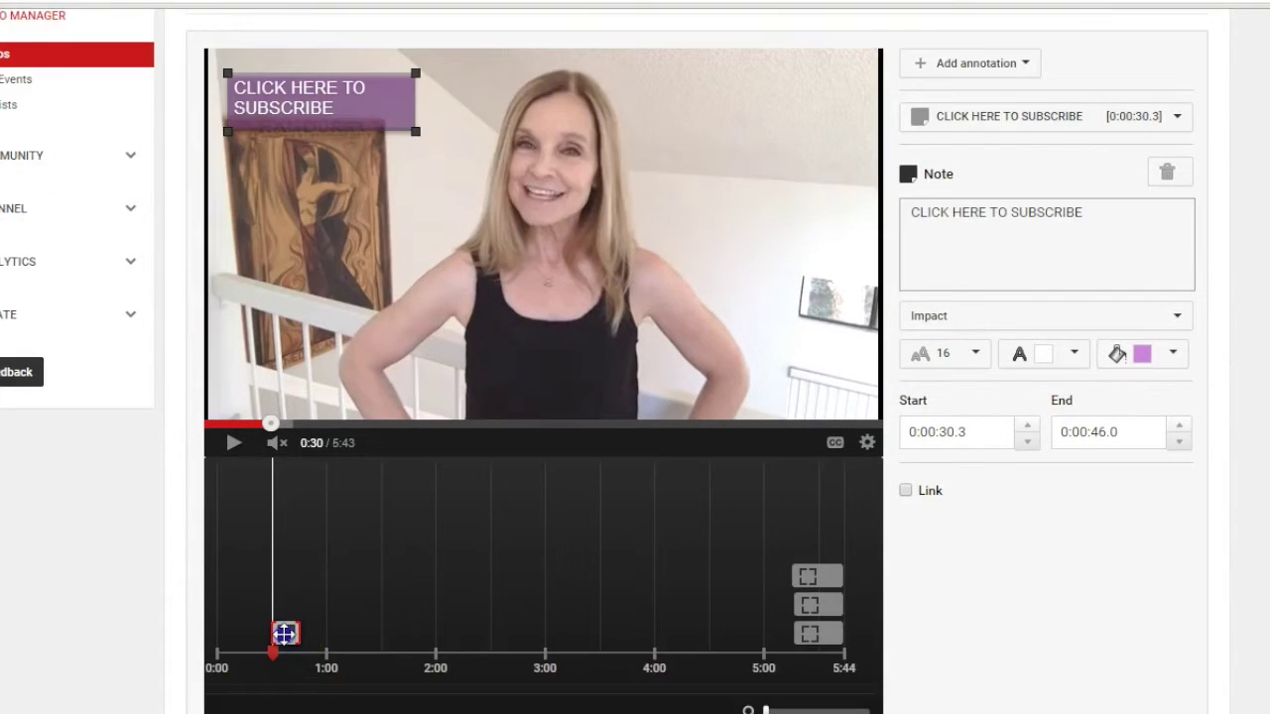
left_click(285, 638)
Make the note a Subscribe-type link.
left_click(905, 490)
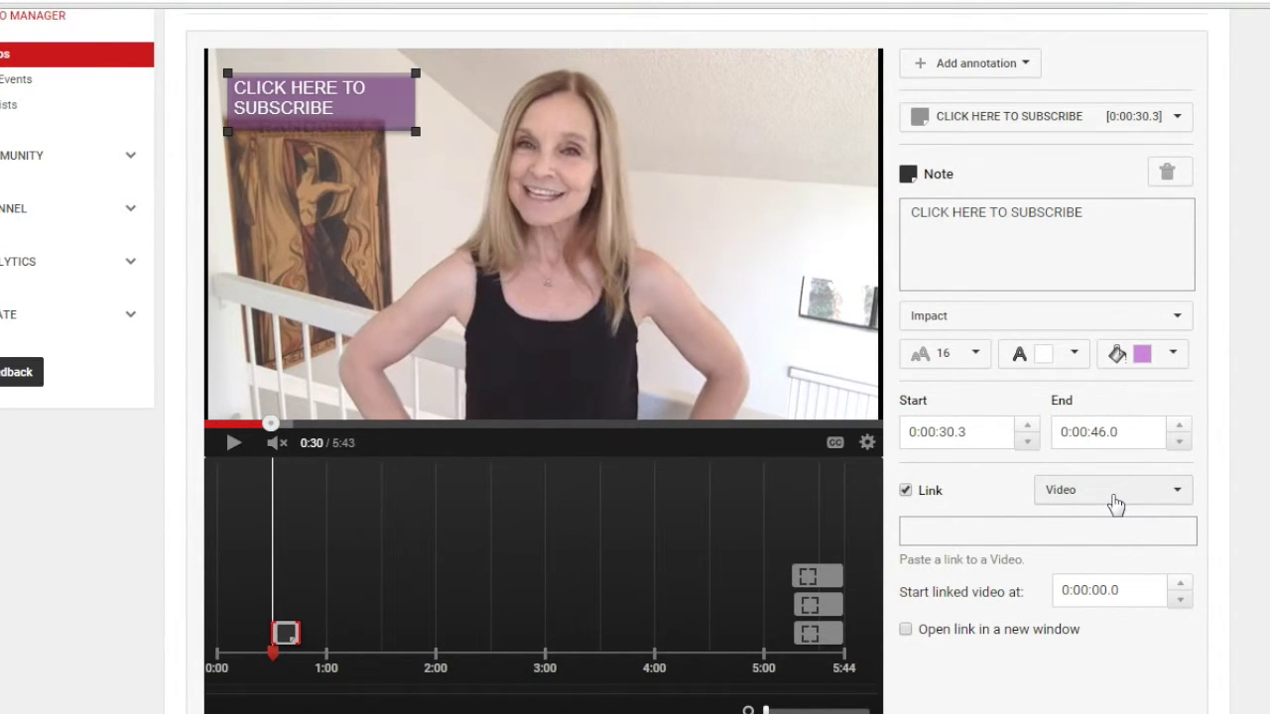
left_click(1116, 504)
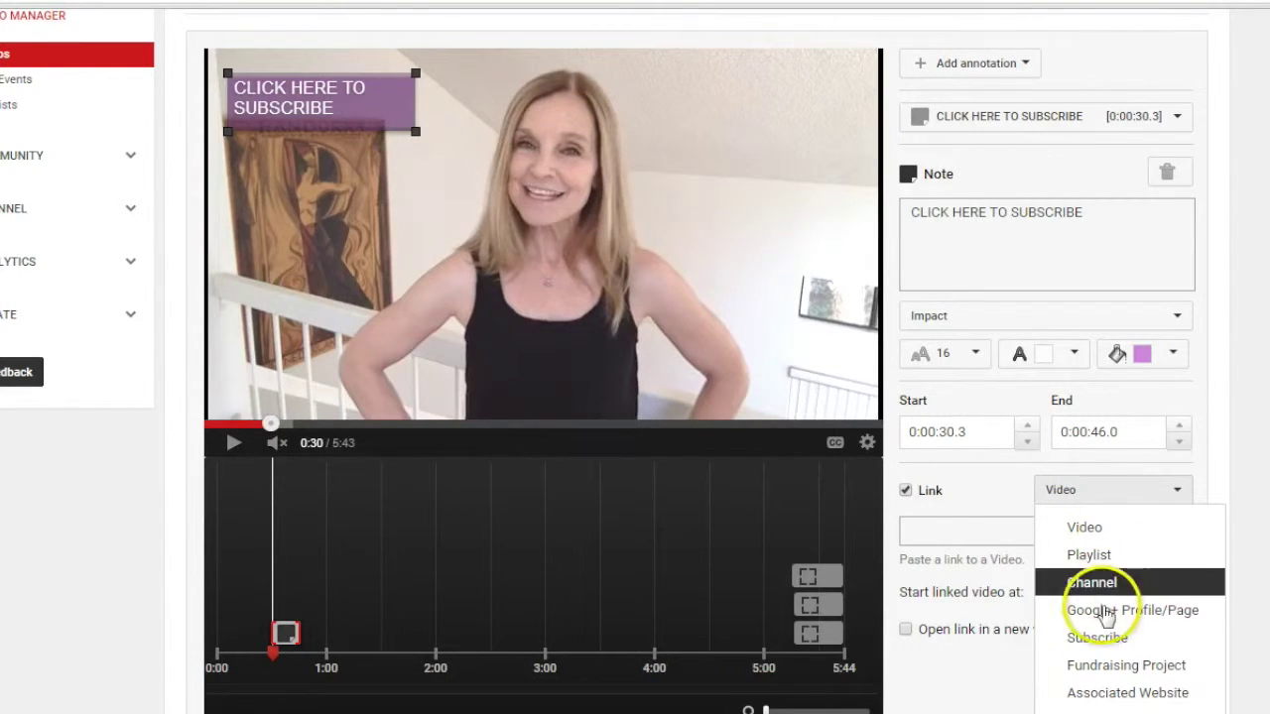
left_click(1097, 638)
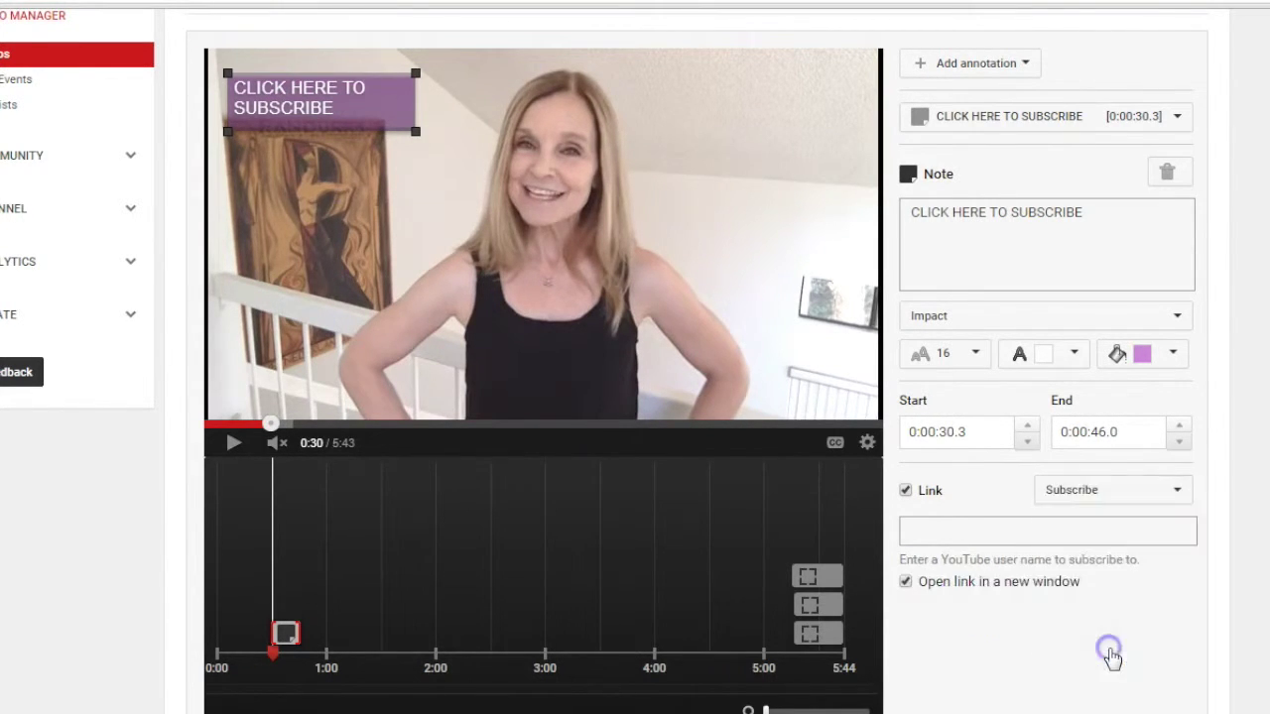
Paste the channel's subscribe URL from Notepad into the Link field and save.
key("alt+Tab")
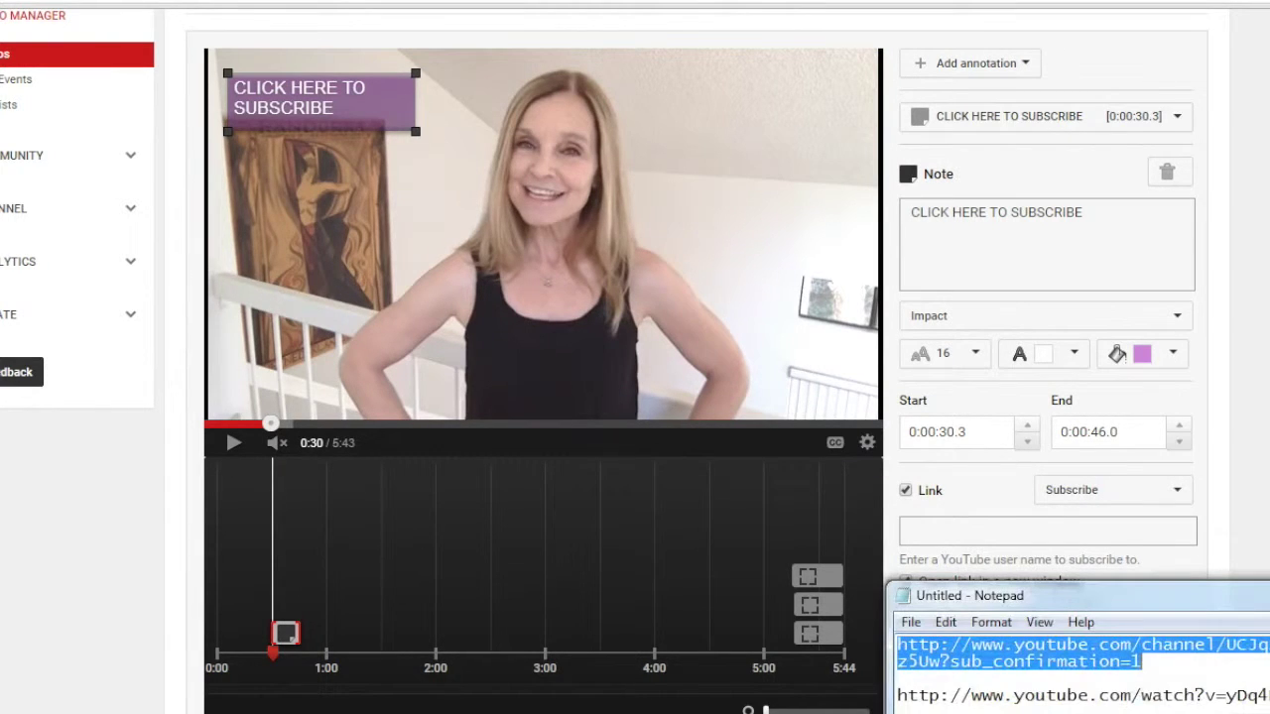
right_click(1084, 655)
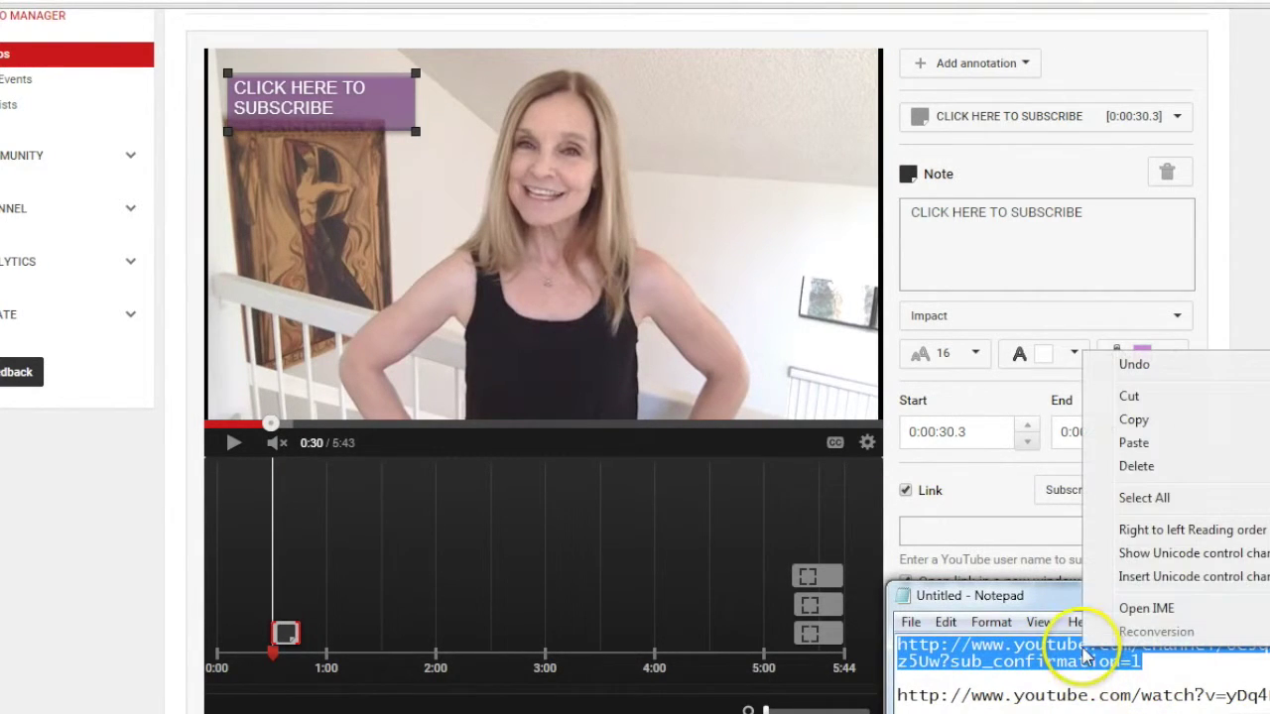
left_click(1151, 421)
left_click(1026, 530)
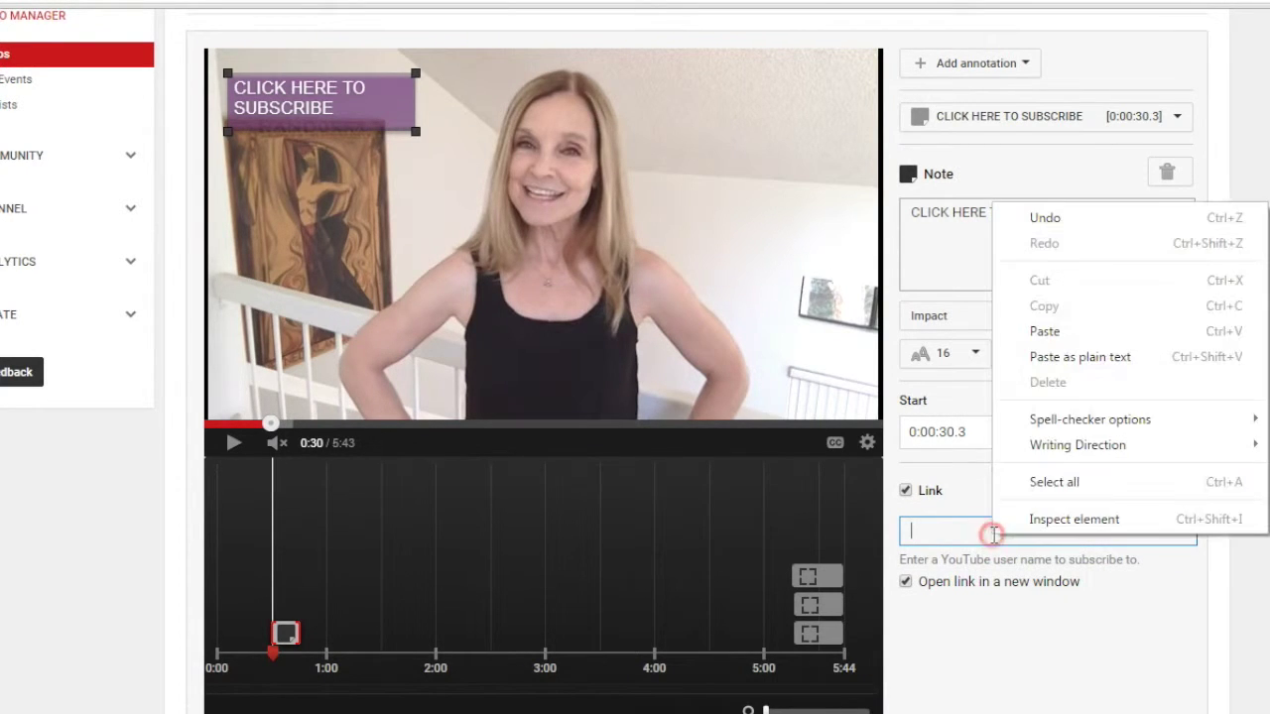
left_click(1057, 334)
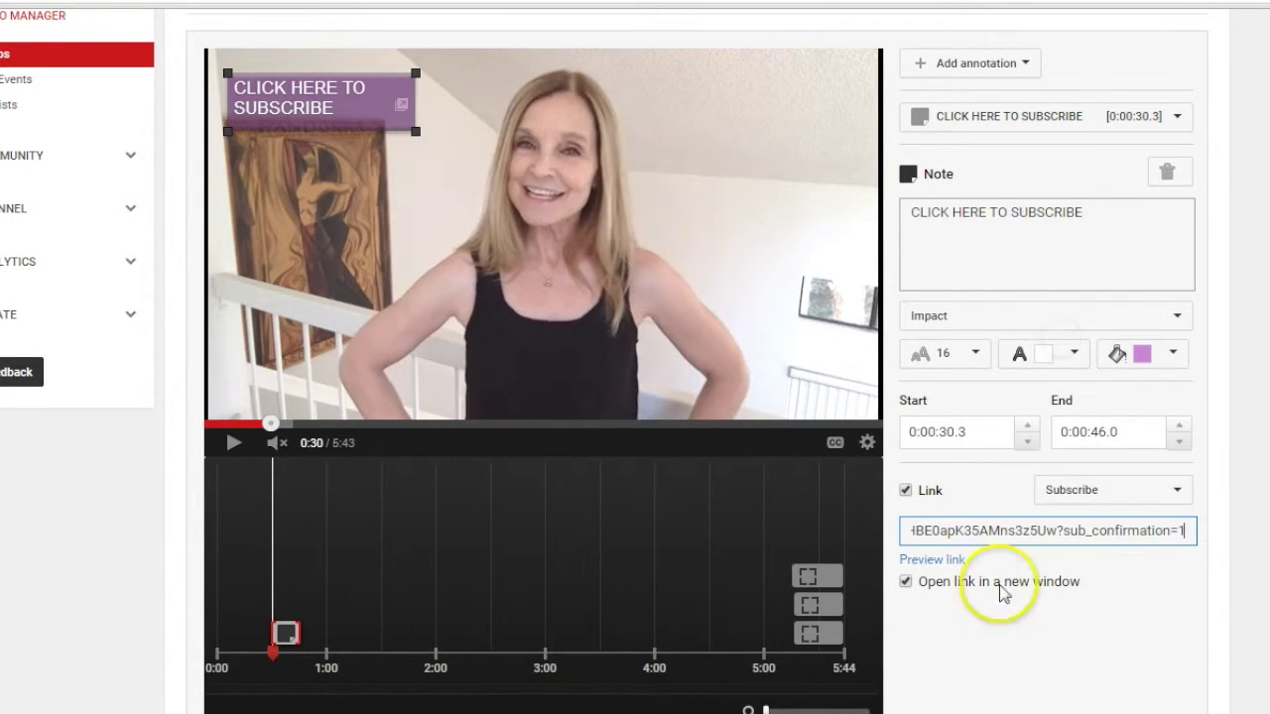
scroll(1004, 593, "up", 2)
scroll(1006, 675, "down", 1)
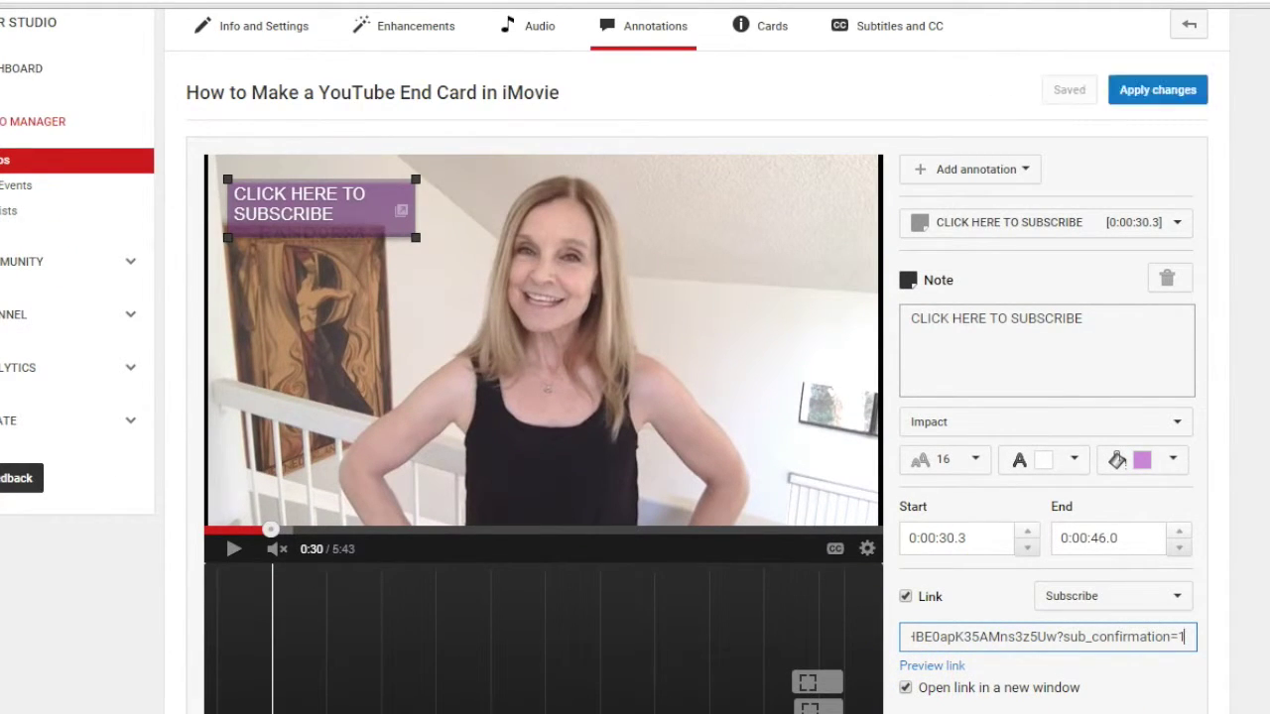
left_click(1069, 92)
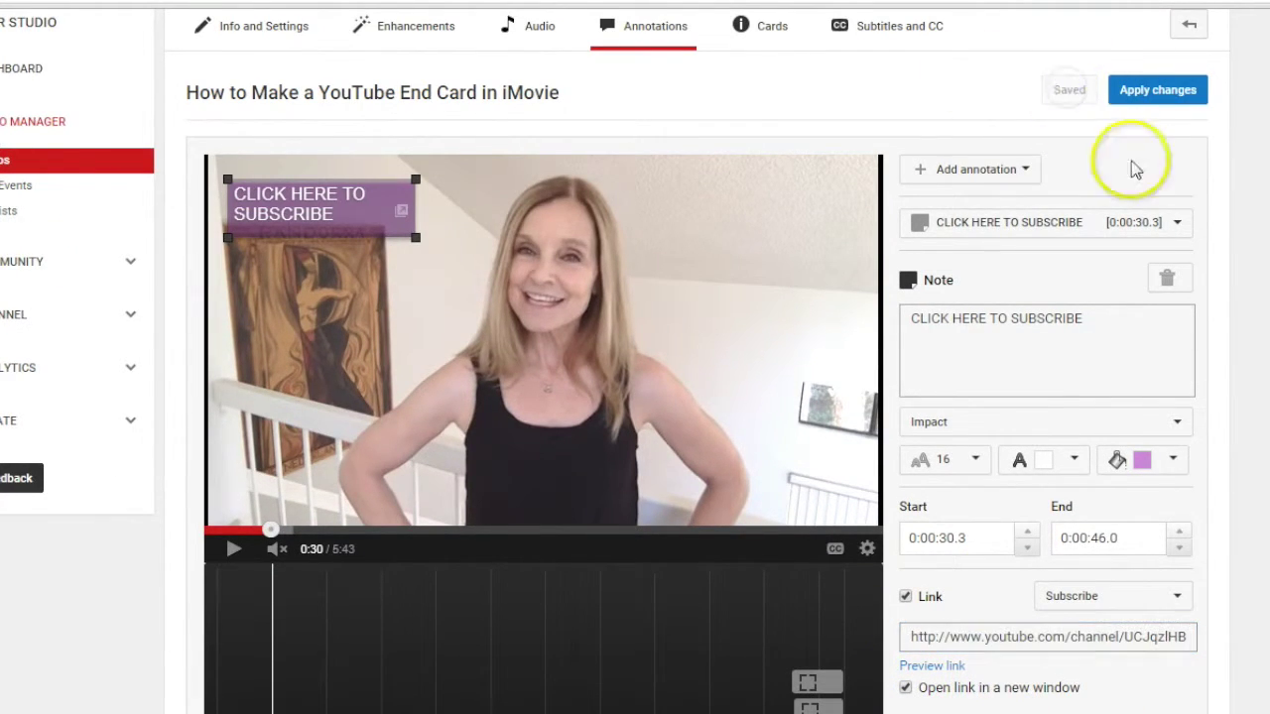
Apply the changes and preview the purple note appearing, pausing at 0:32.
left_click(1159, 91)
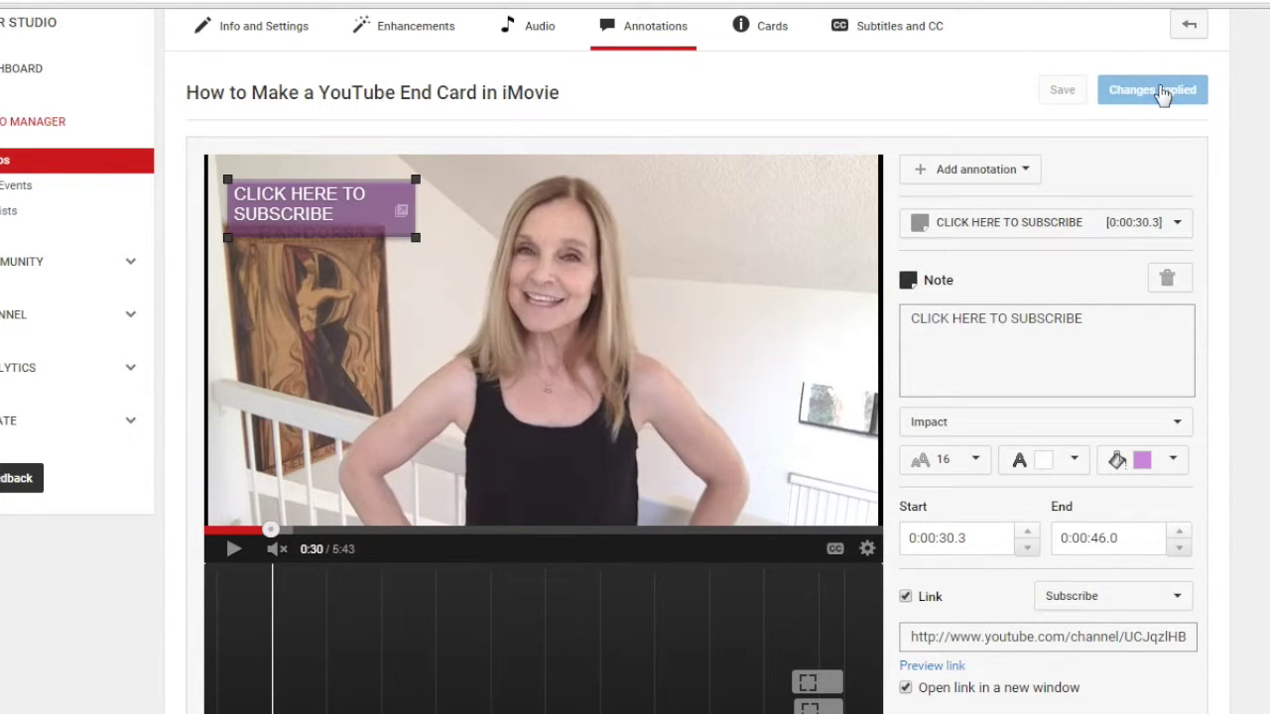
scroll(393, 593, "down", 2)
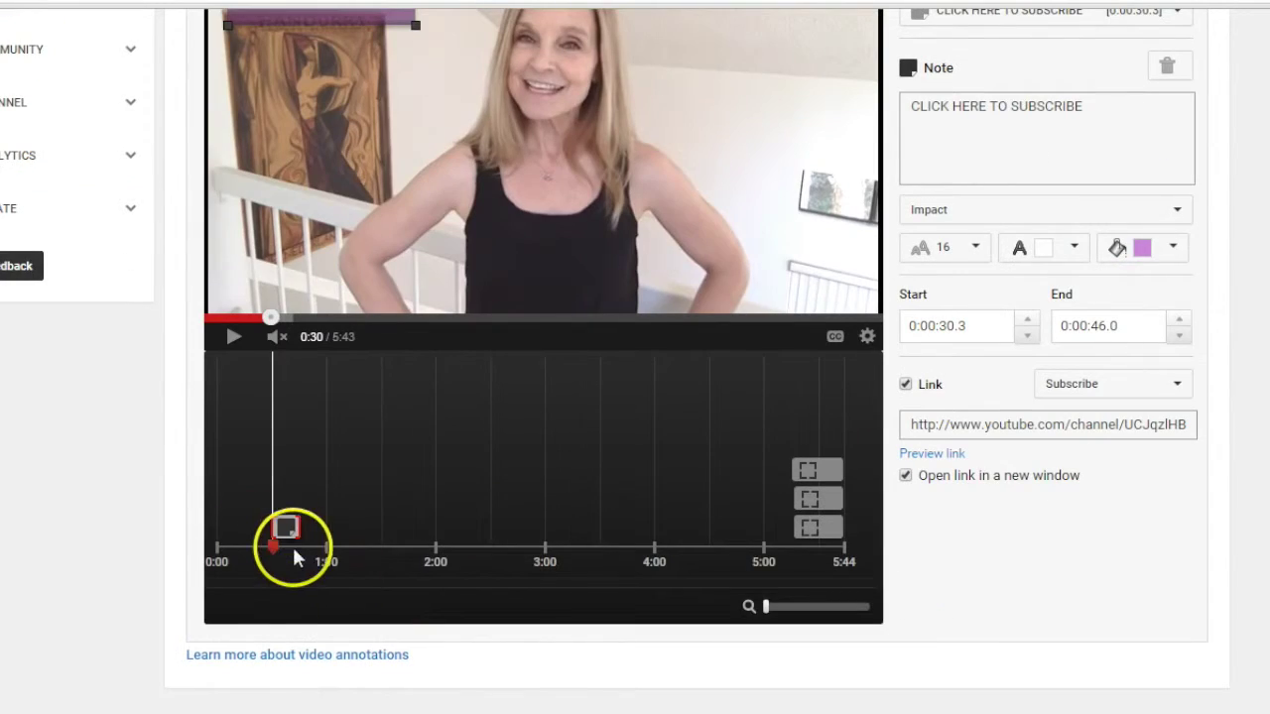
left_click(258, 564)
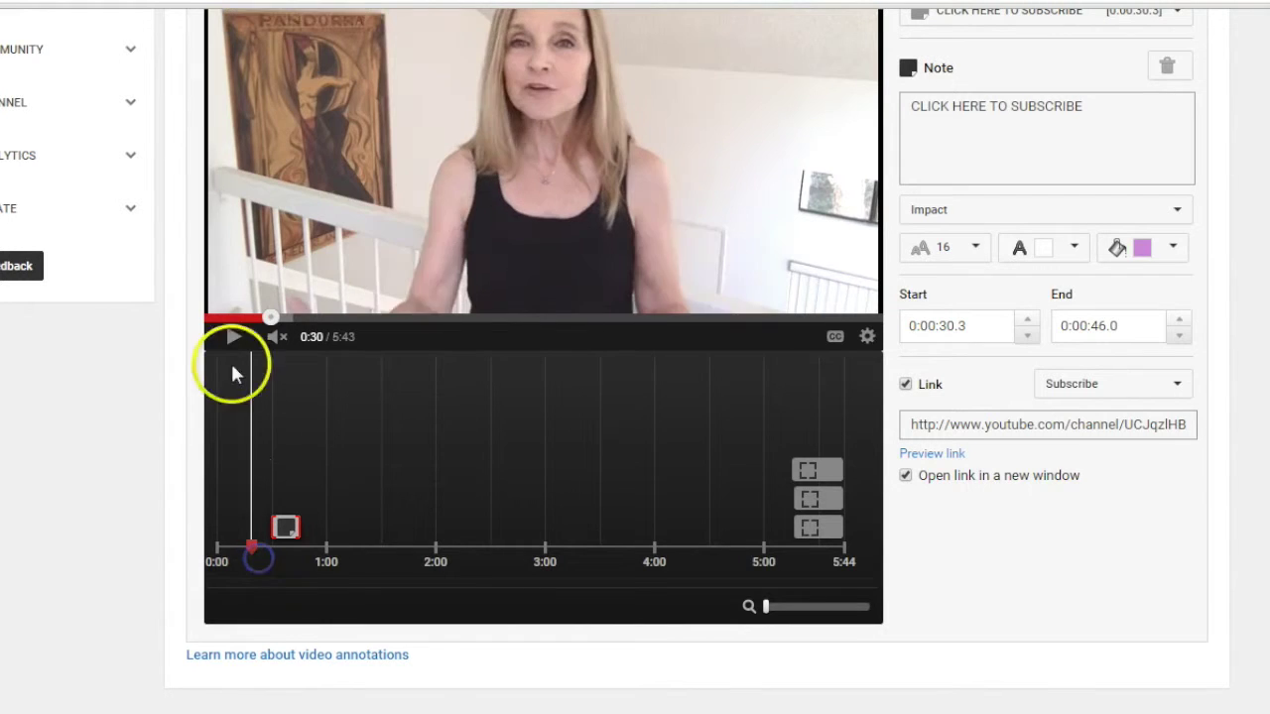
left_click(232, 336)
scroll(232, 337, "up", 1)
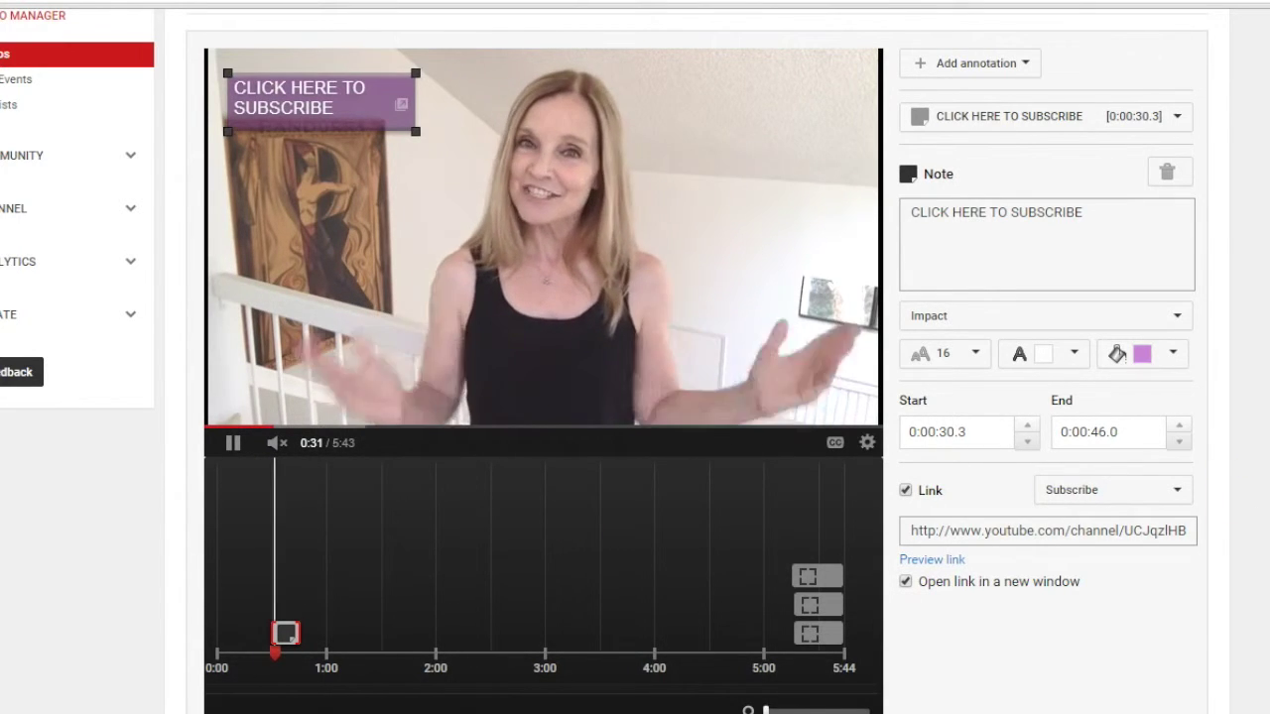
left_click(230, 442)
scroll(231, 443, "up", 2)
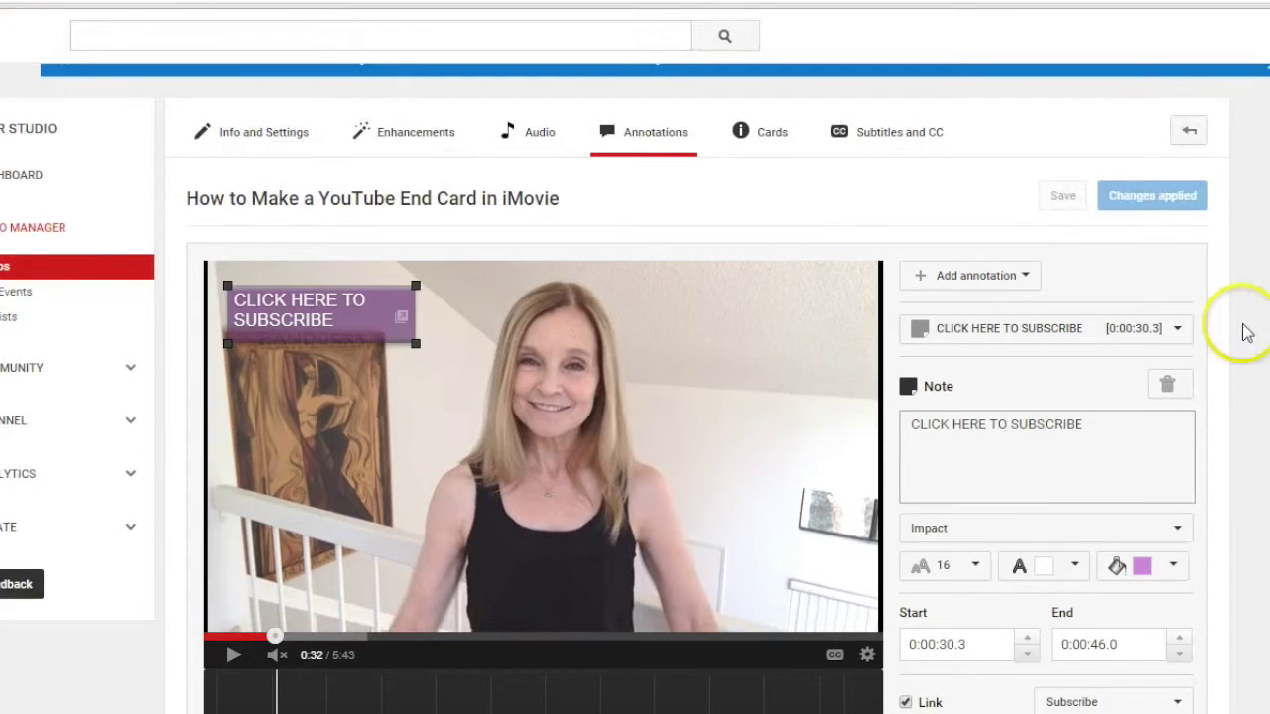
Move the playhead to about 5:17 to show the 'Thanks for Watching!' end card.
scroll(604, 576, "down", 2)
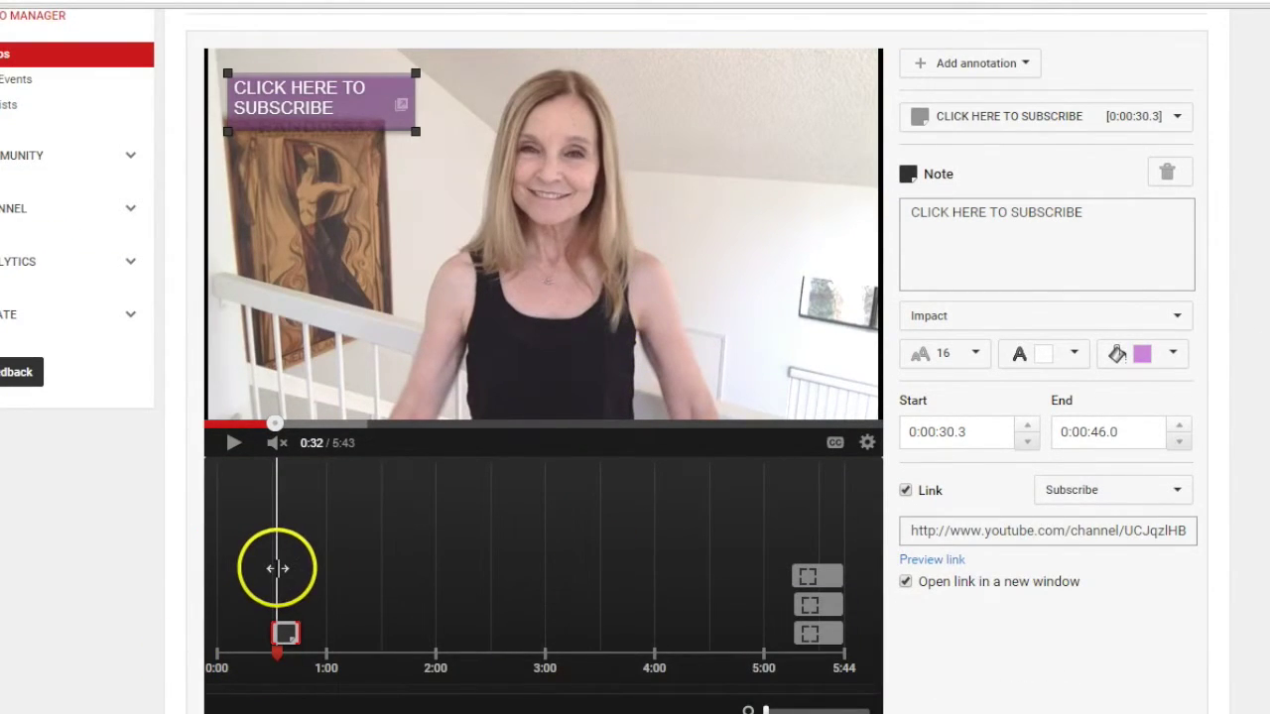
left_click_drag(421, 594, 800, 623)
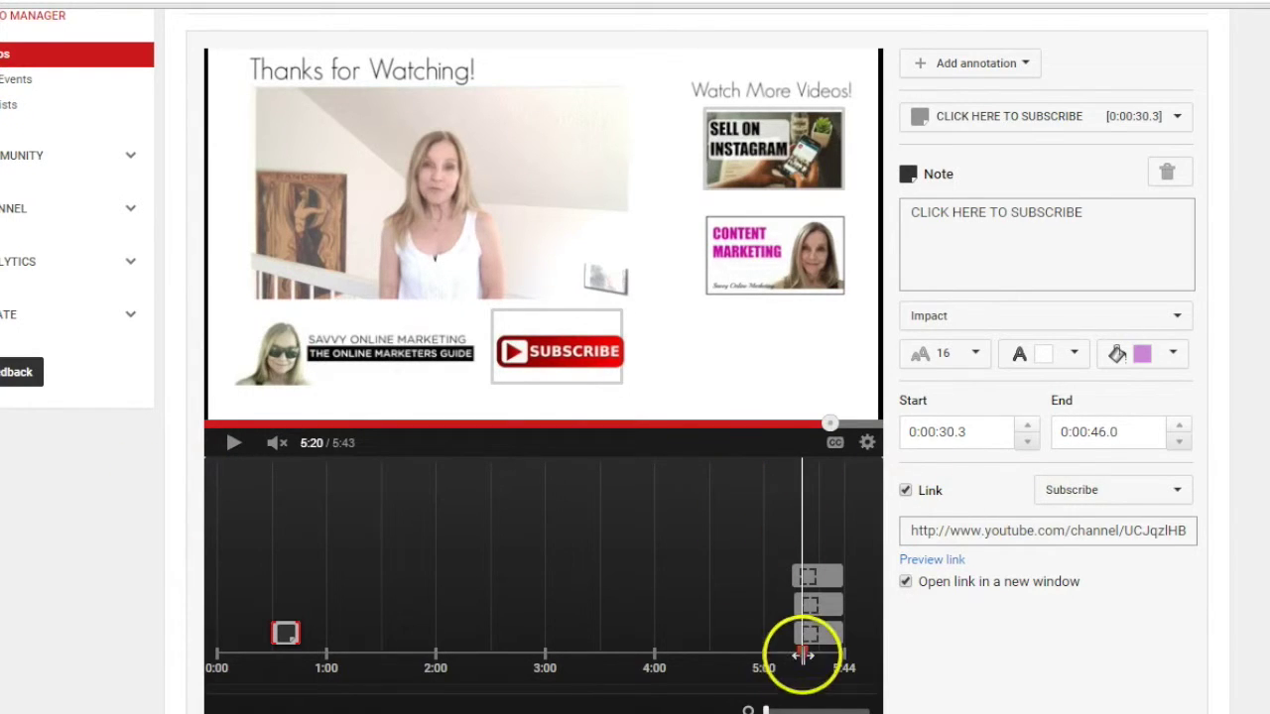
left_click_drag(802, 655, 797, 654)
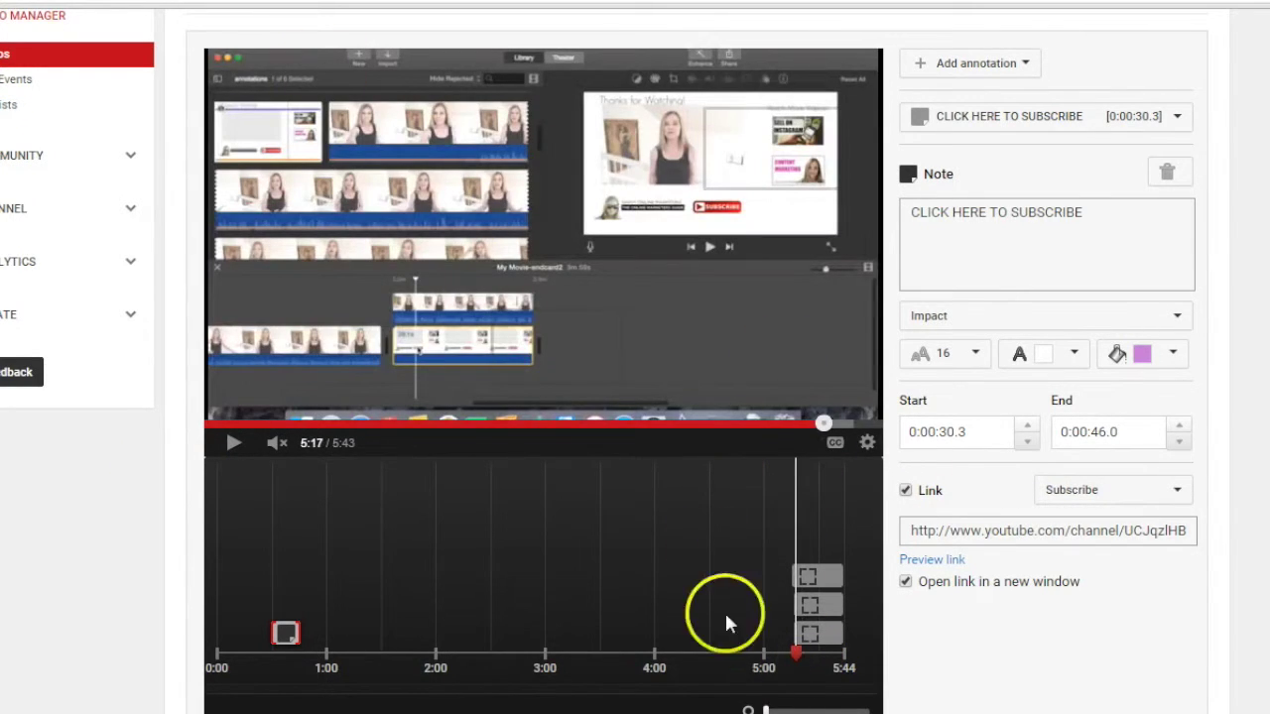
left_click(232, 444)
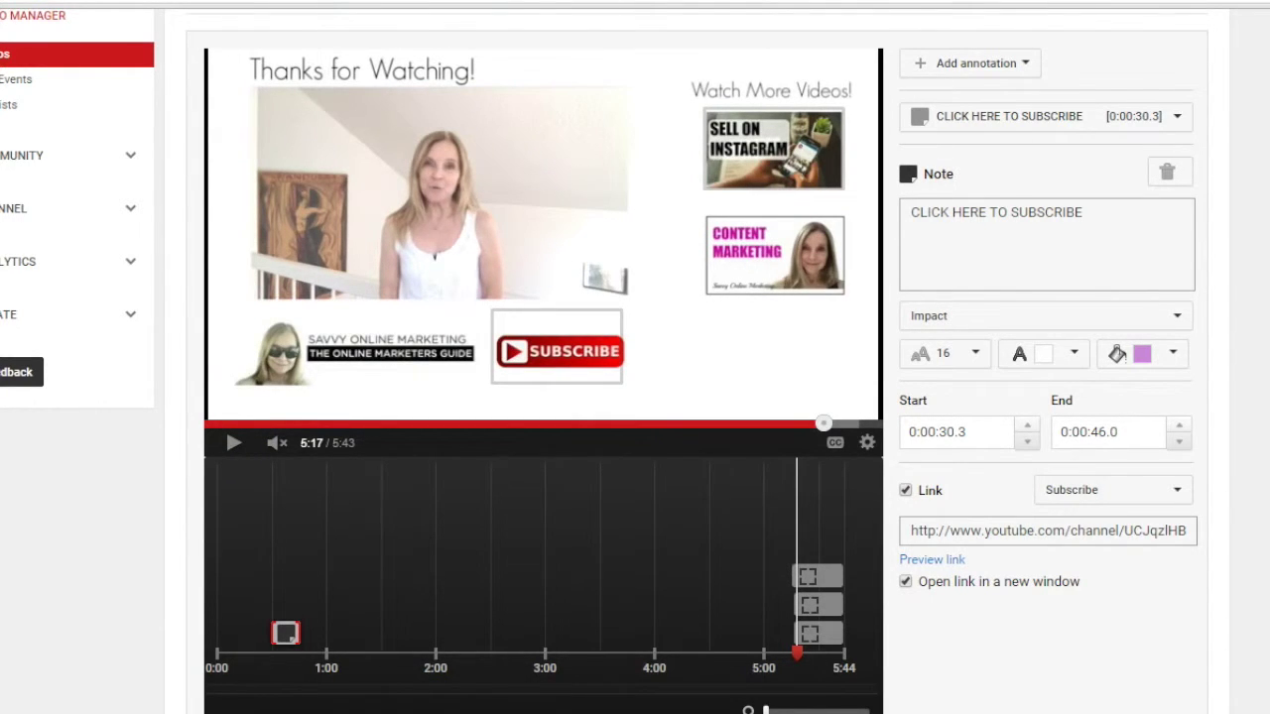
Add a Spotlight (5:17.9 to 5:35.0) sized over the CONTENT MARKETING thumbnail, with Link enabled.
left_click(959, 63)
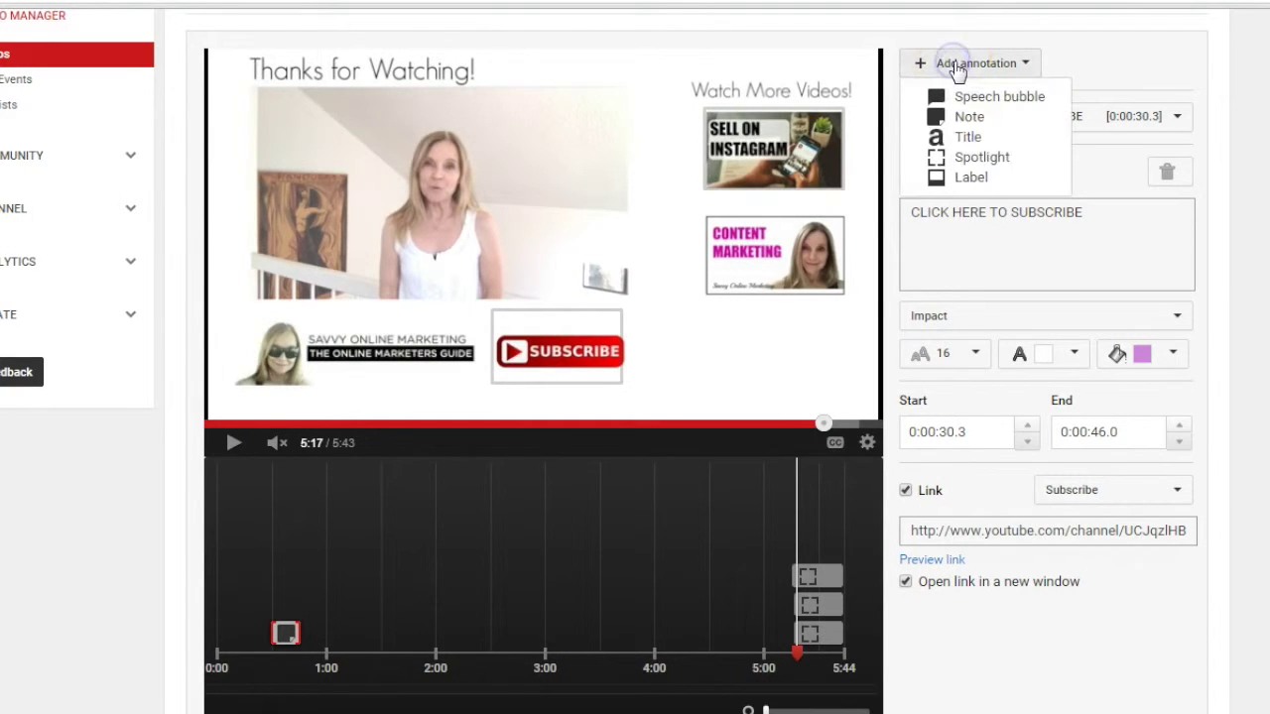
left_click(982, 157)
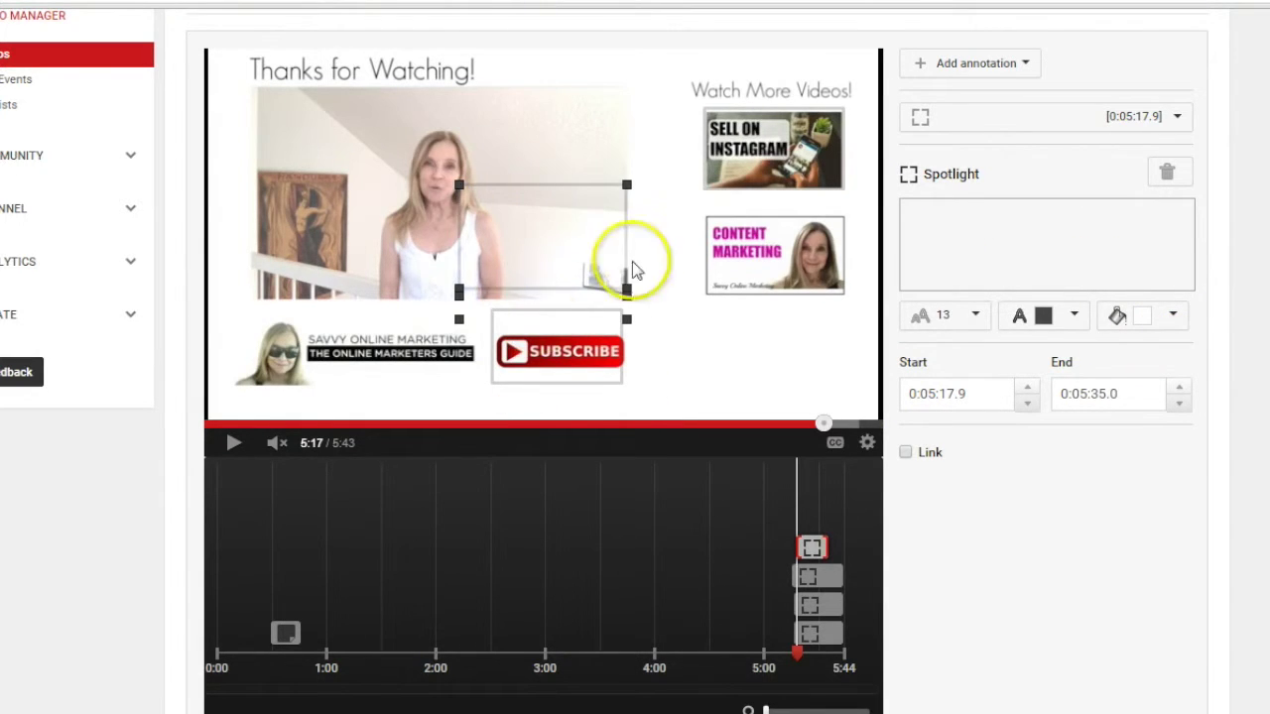
left_click(510, 238)
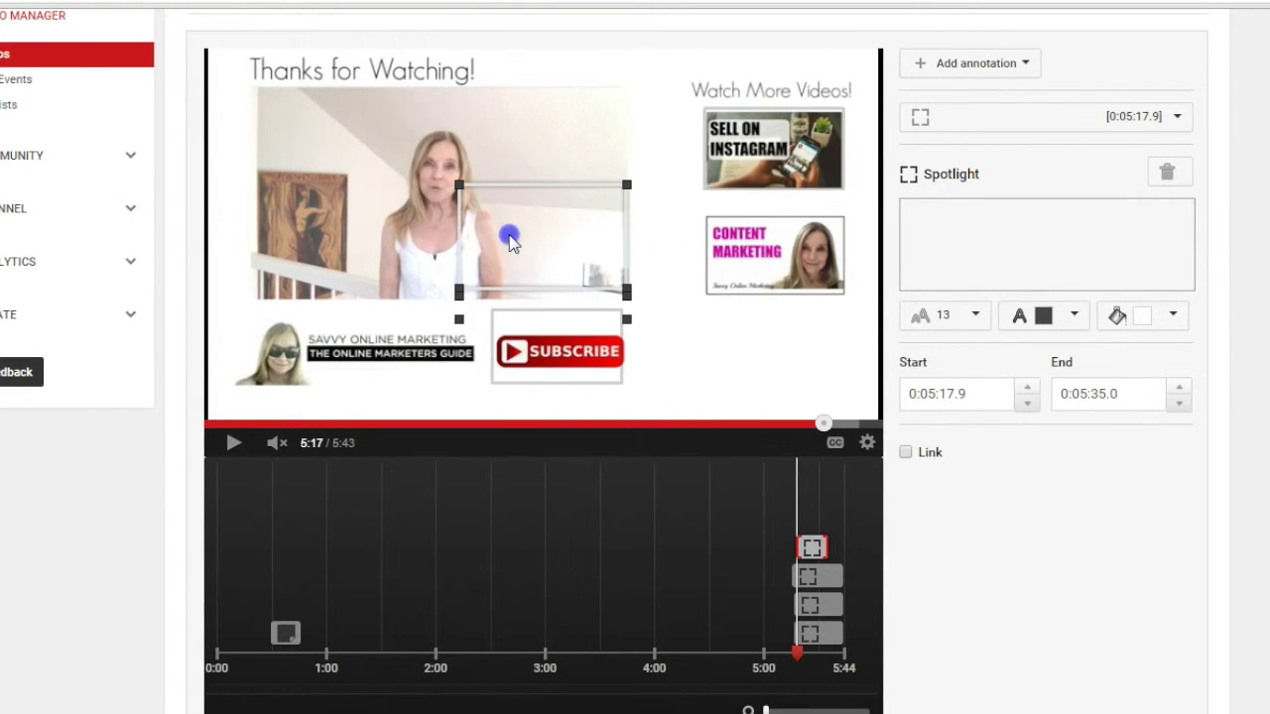
left_click_drag(510, 238, 750, 274)
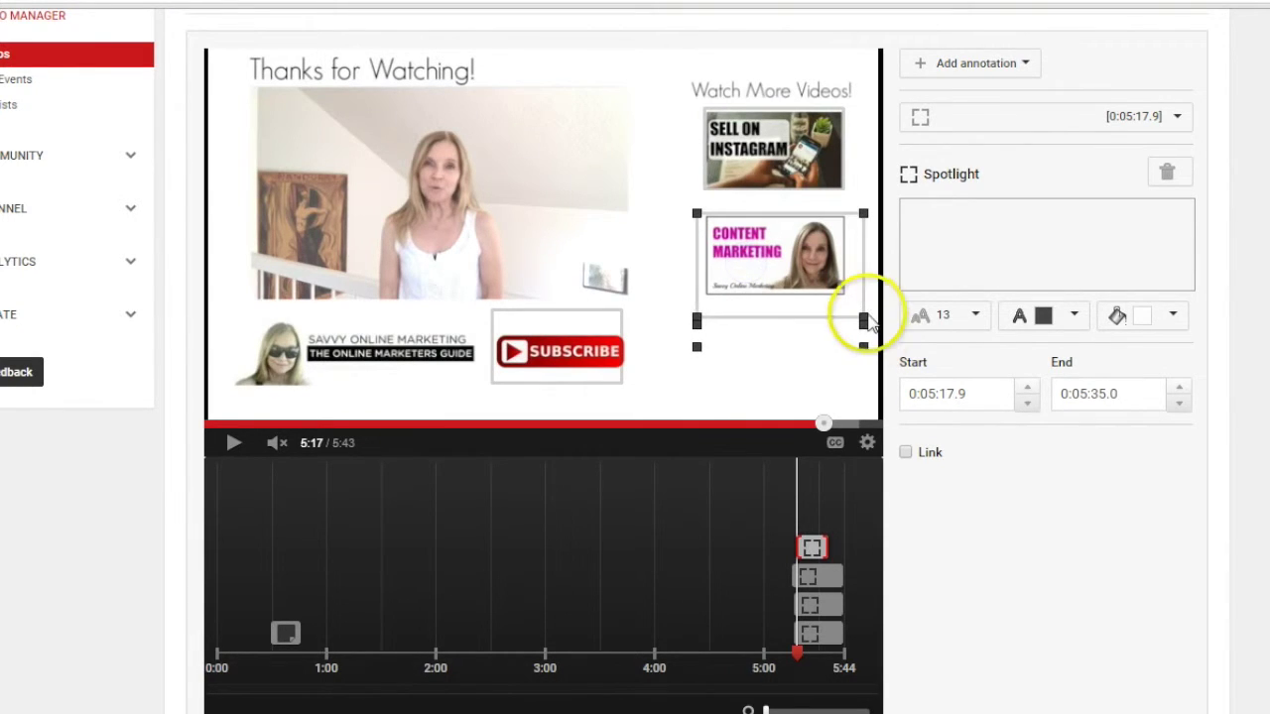
left_click_drag(863, 320, 858, 280)
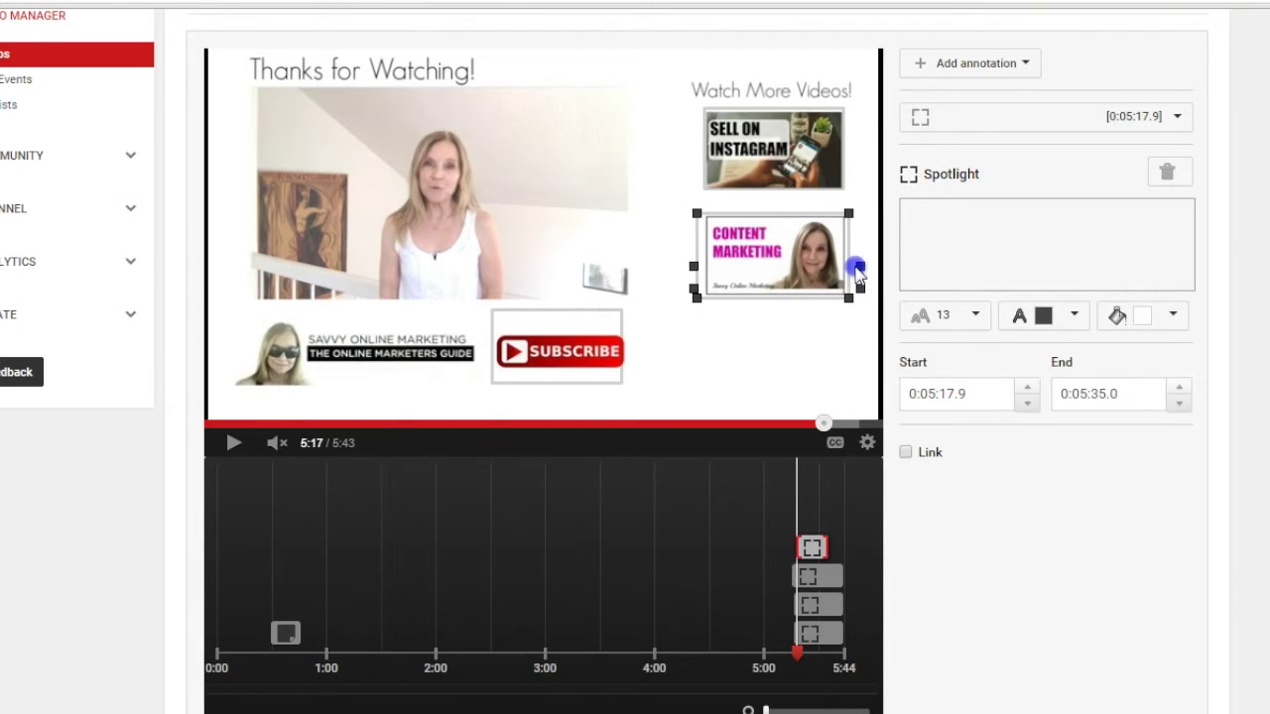
left_click(906, 453)
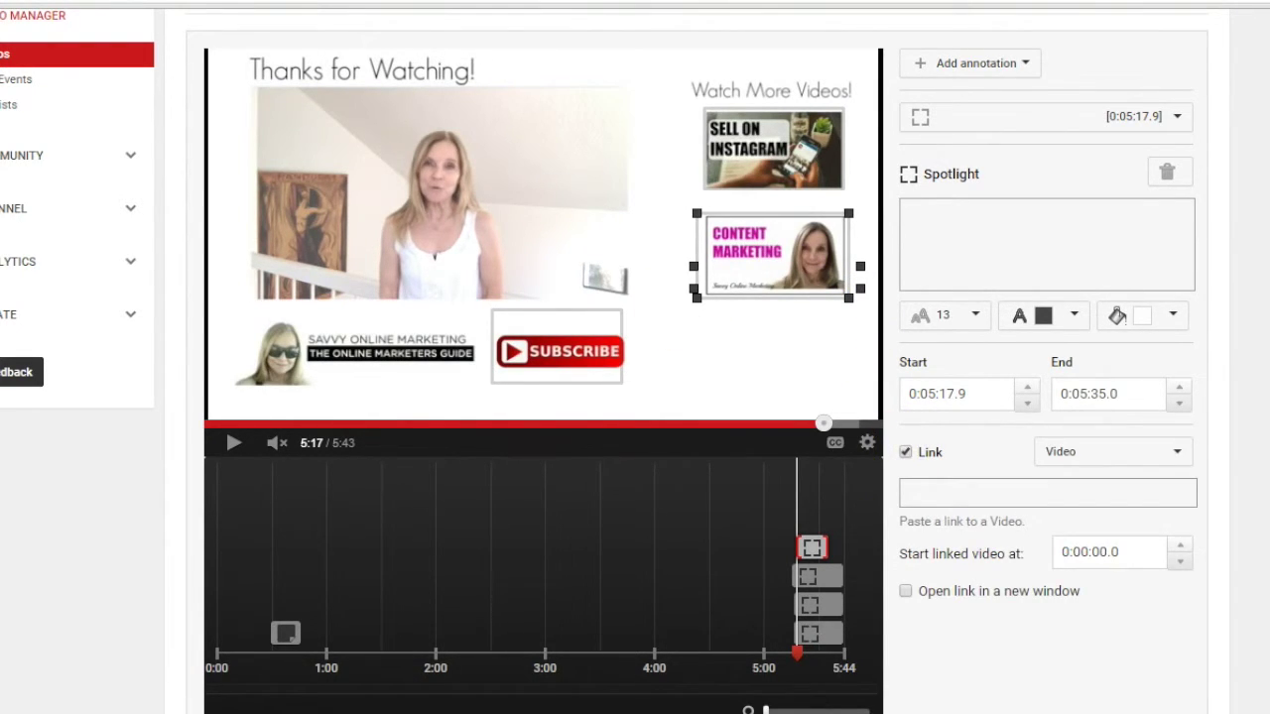
Copy the other video's URL from Notepad and paste it into the spotlight's link field.
key("alt+Tab")
left_click_drag(898, 696, 1126, 695)
right_click(1126, 696)
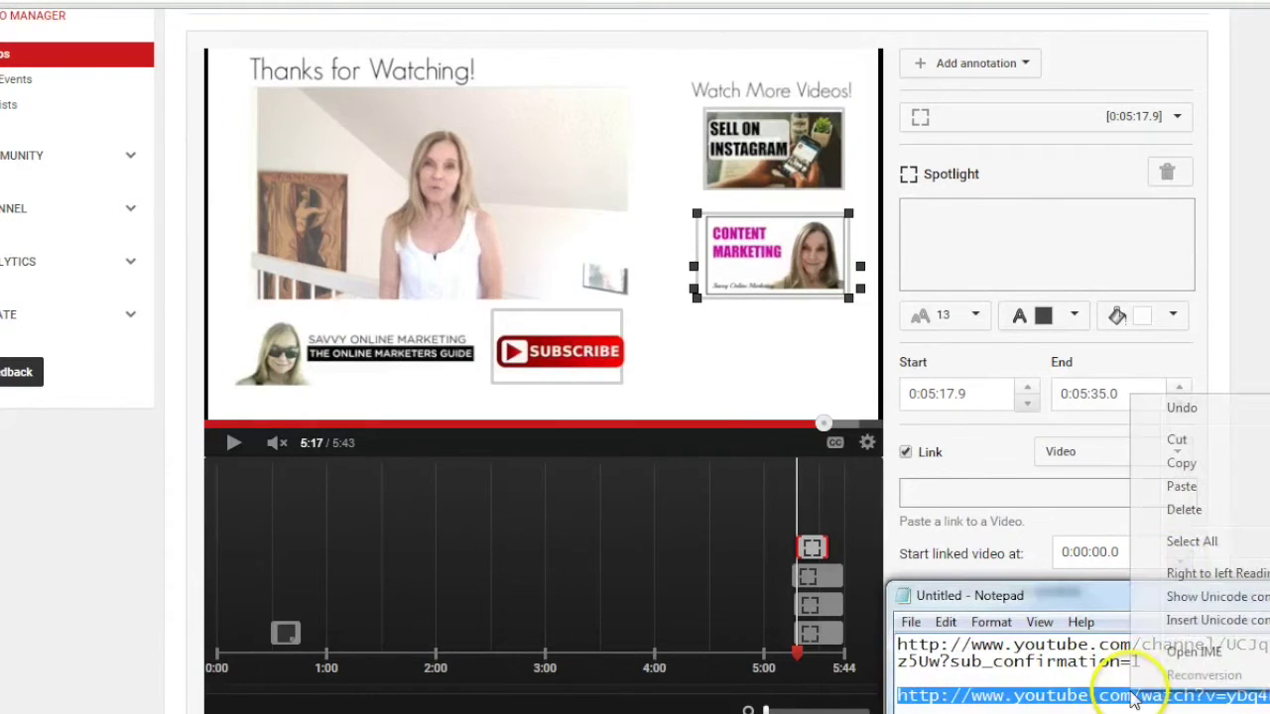
left_click(1181, 464)
left_click(987, 491)
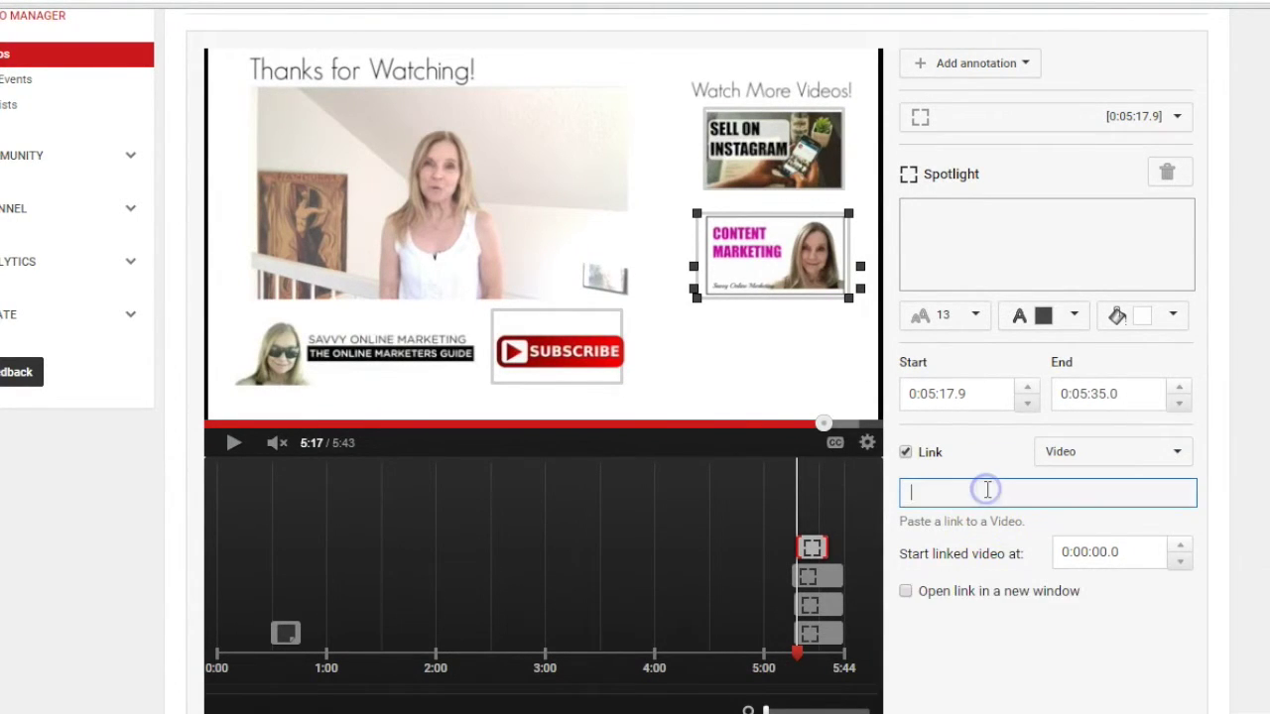
right_click(985, 489)
left_click(1043, 641)
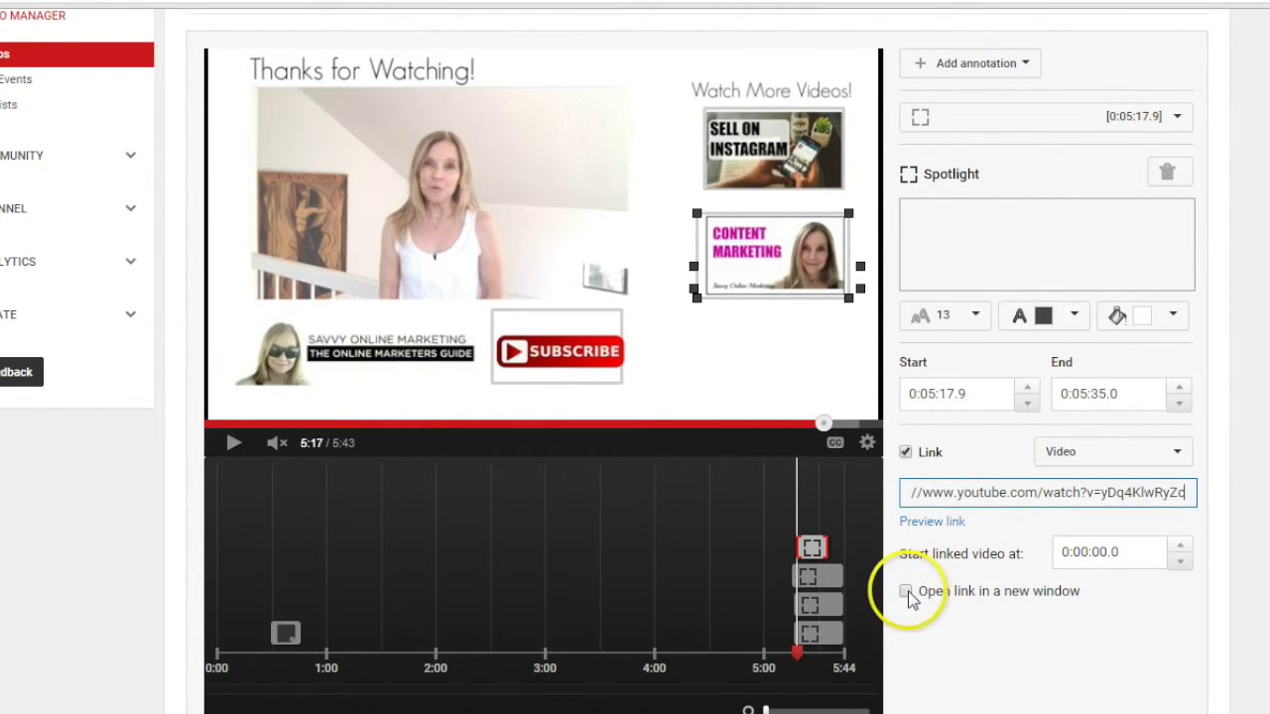
Have the link open in a new window, extend the end to 5:43.1, and apply changes.
left_click(906, 592)
left_click(814, 543)
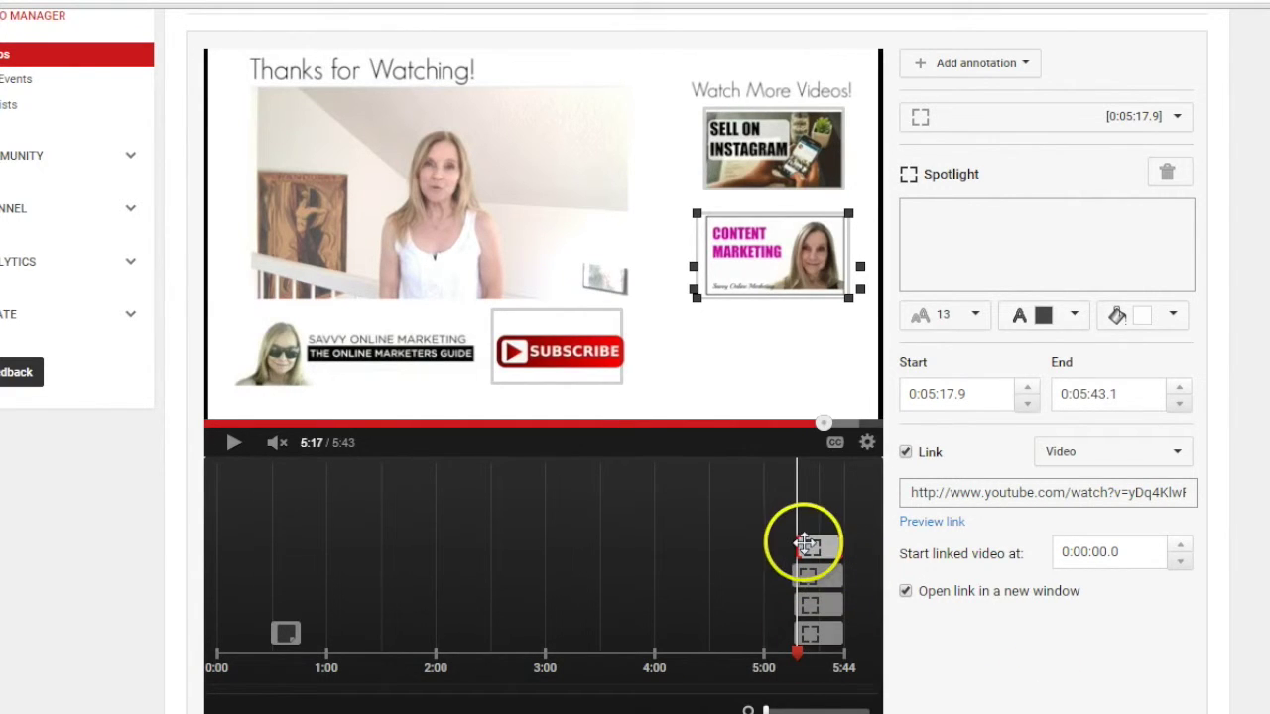
left_click(1136, 198)
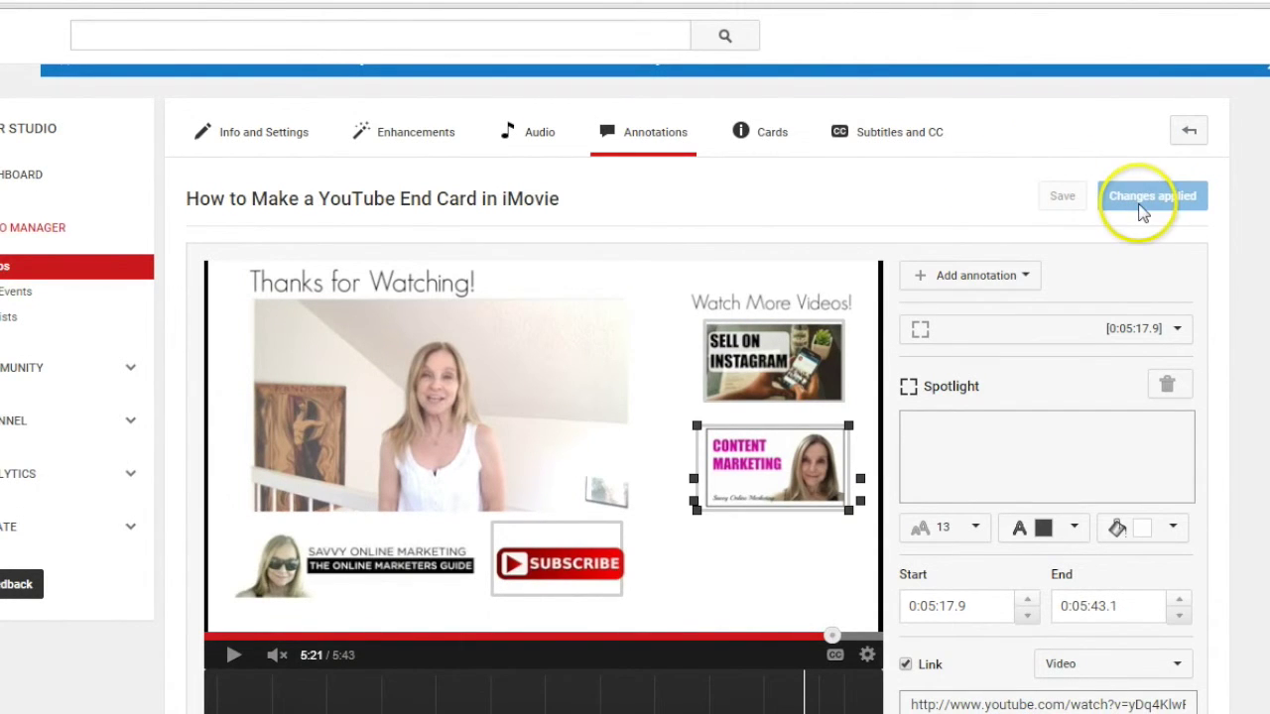
On the watch page, seek to the end card, then play from 0:28 to see the subscribe note.
left_click(1191, 137)
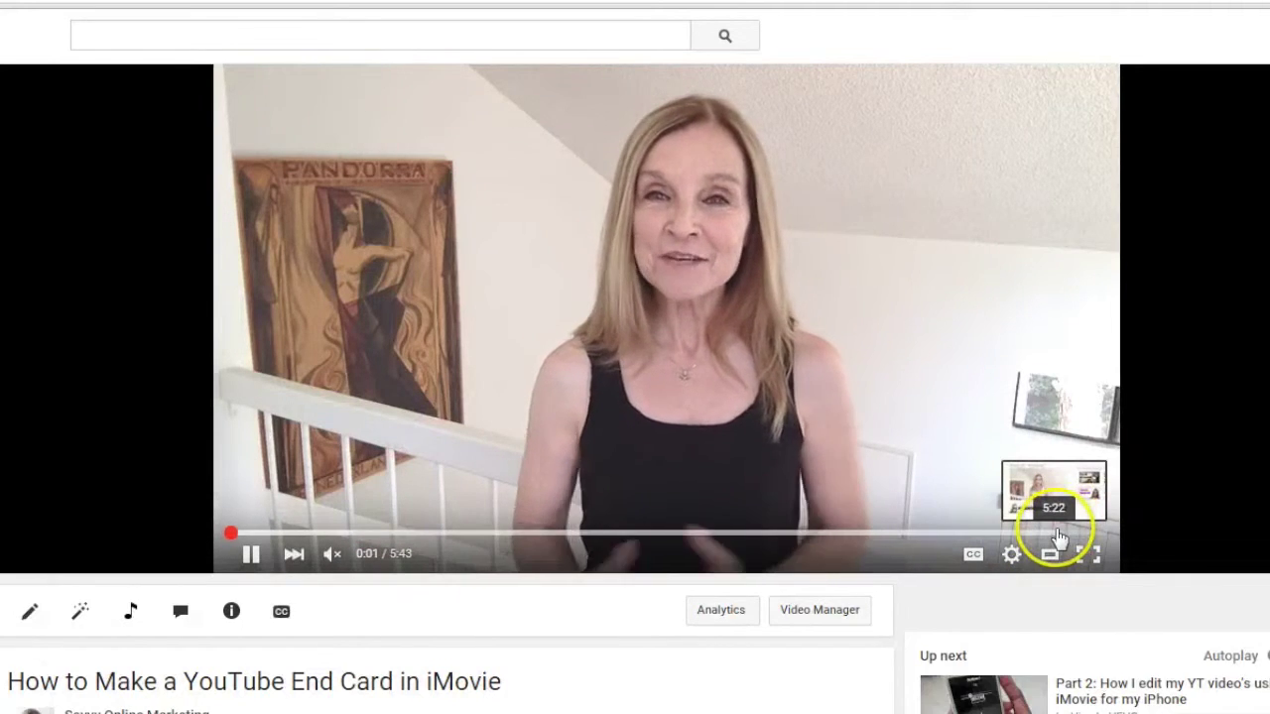
left_click(1055, 534)
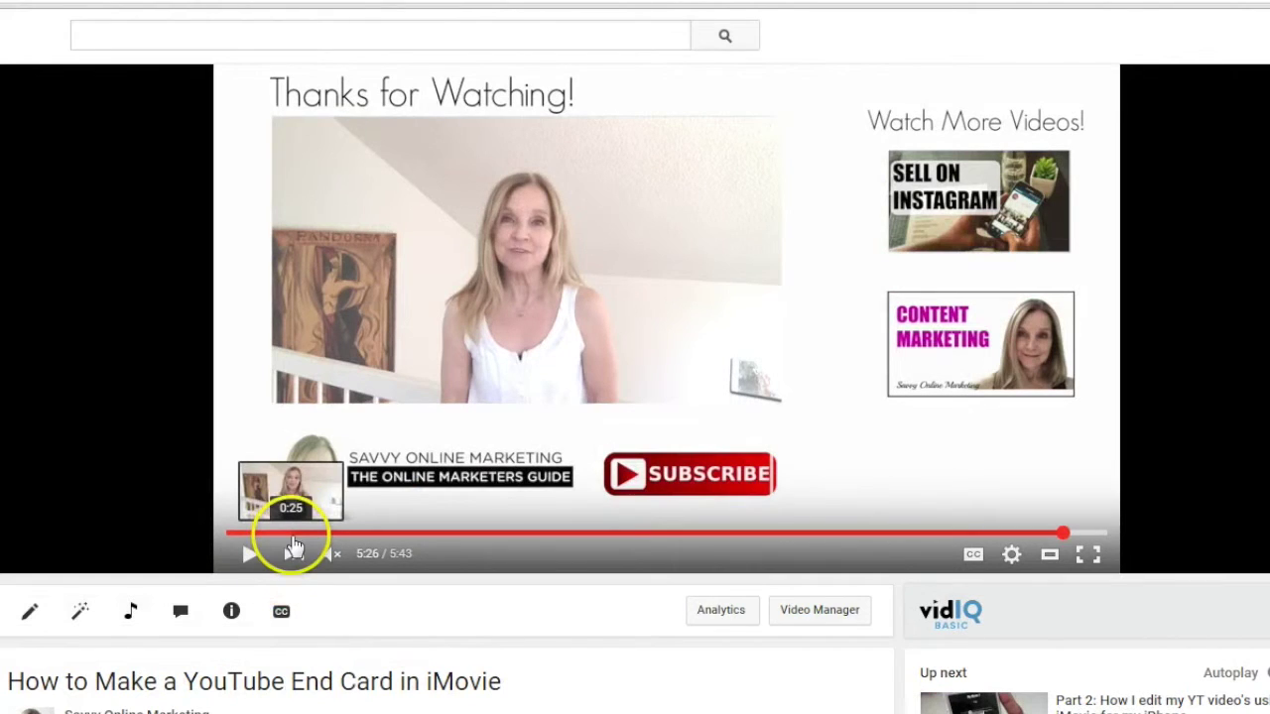
left_click(300, 534)
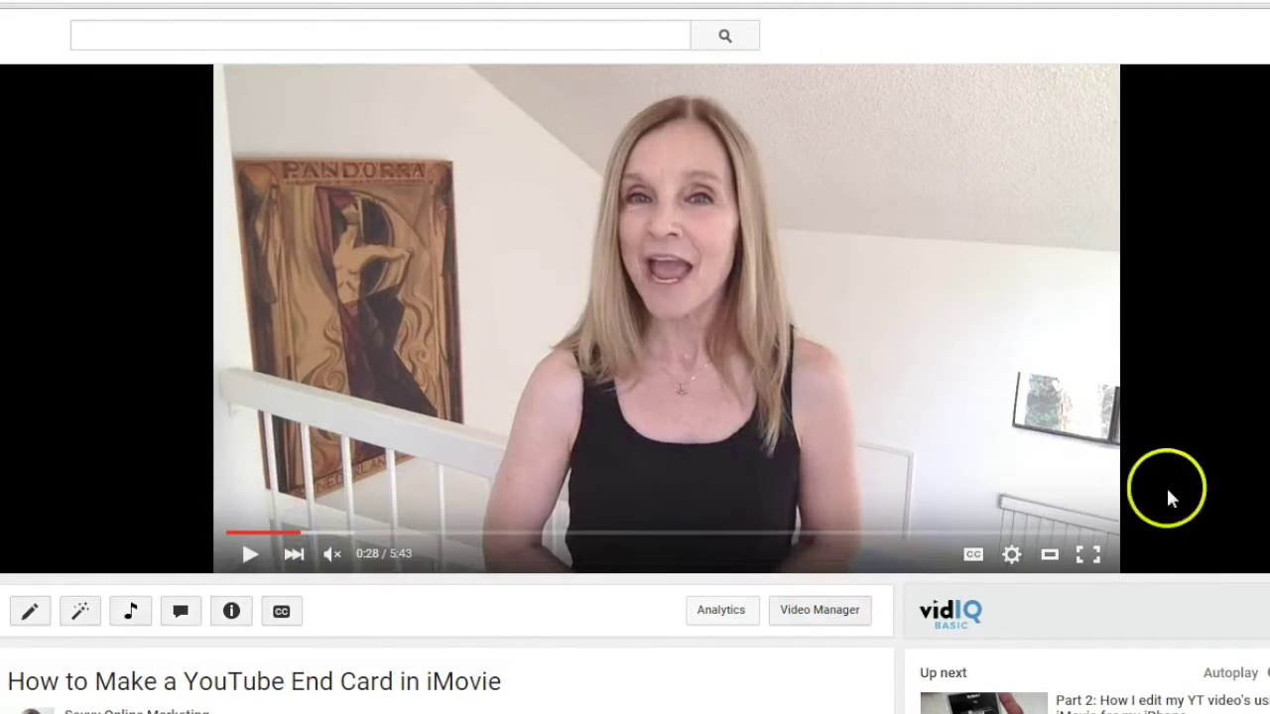
left_click(245, 559)
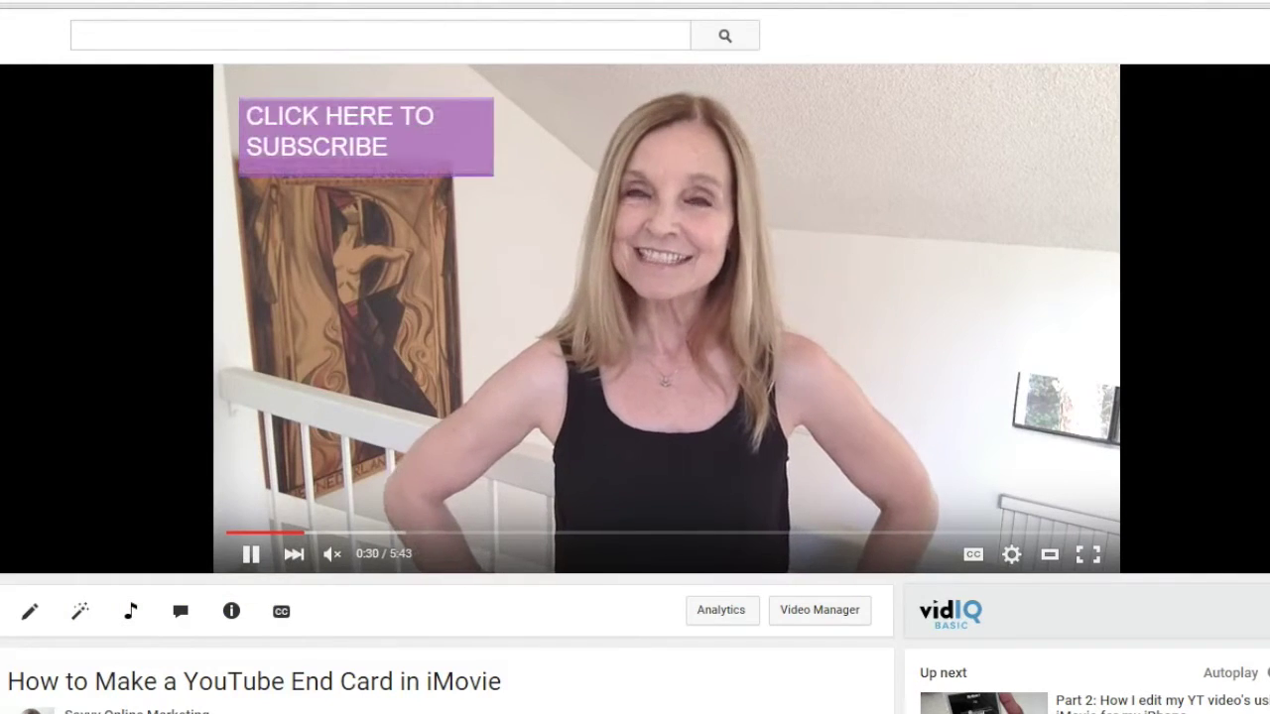
mouse_move(403, 160)
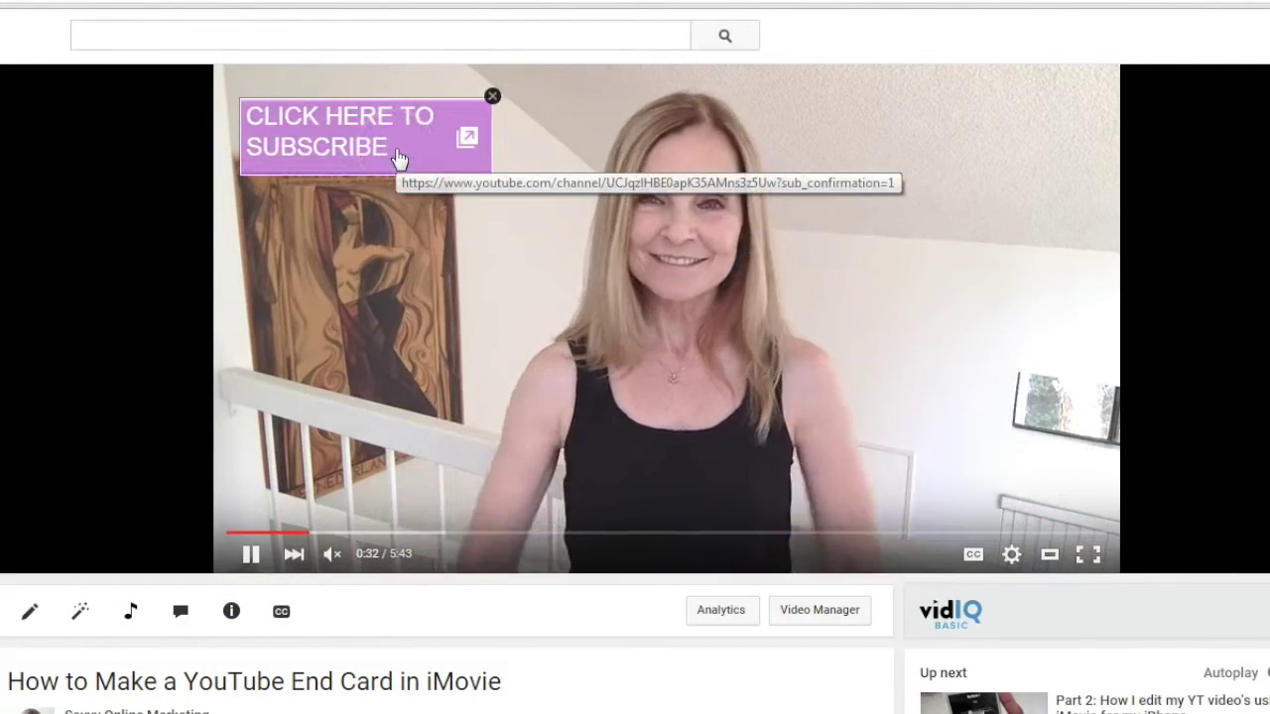